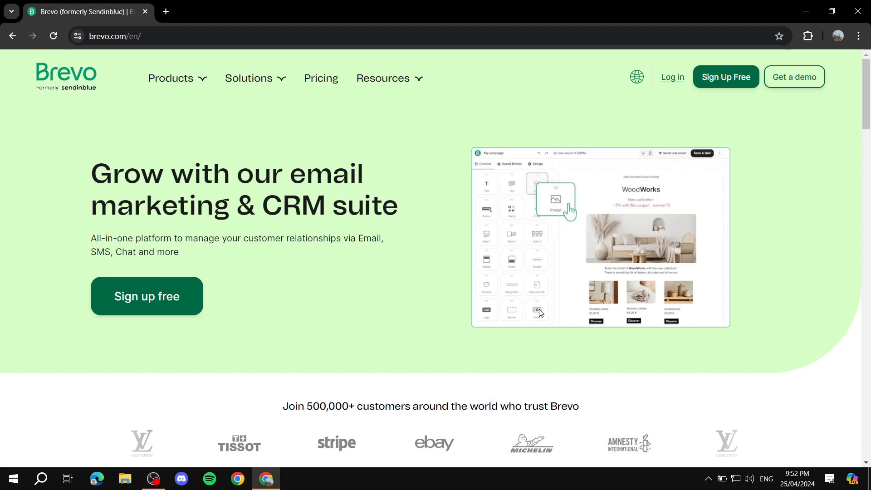
Step: Point out the pricing page headline, then scroll down to the plan cards
left_click_drag(112, 180, 264, 203)
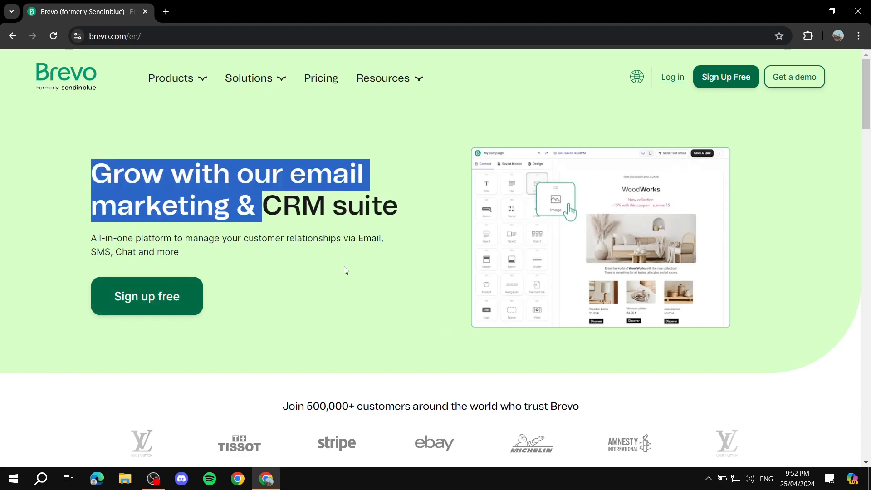
left_click(349, 285)
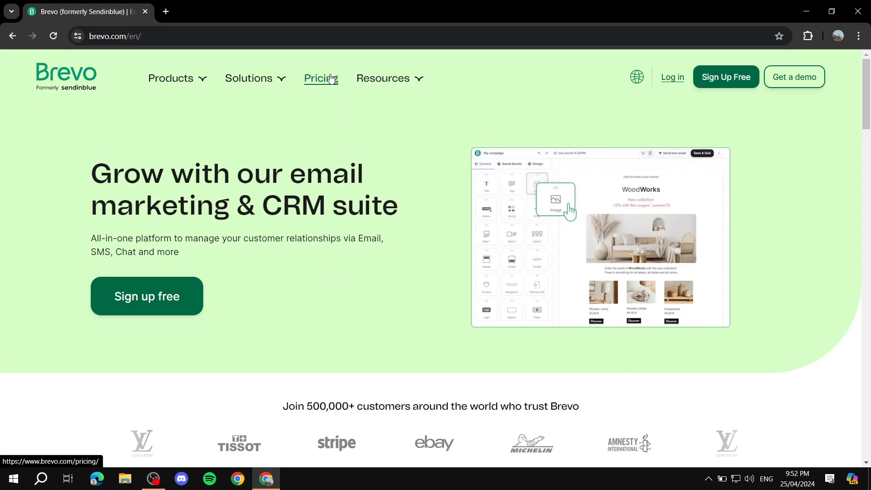
mouse_move(242, 91)
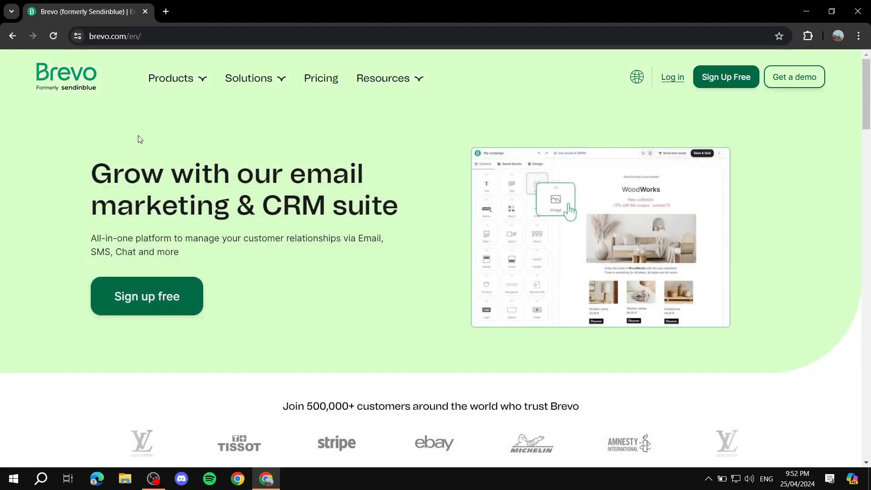
mouse_move(271, 105)
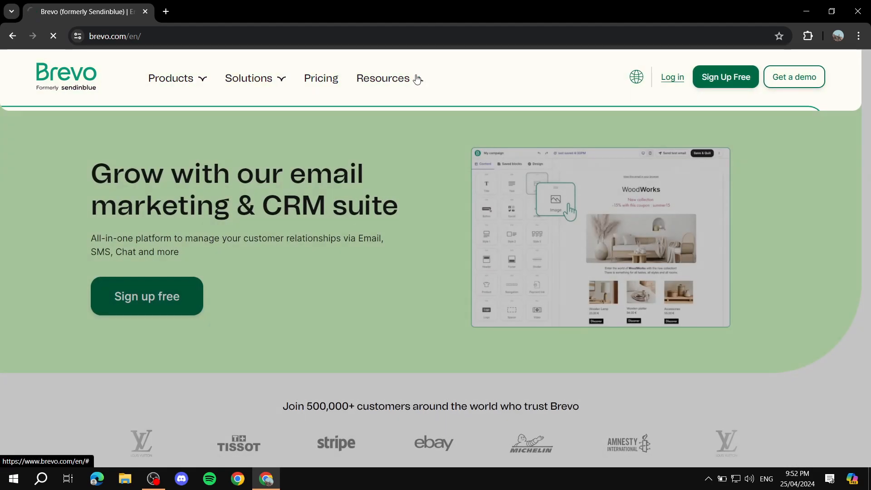
mouse_move(414, 75)
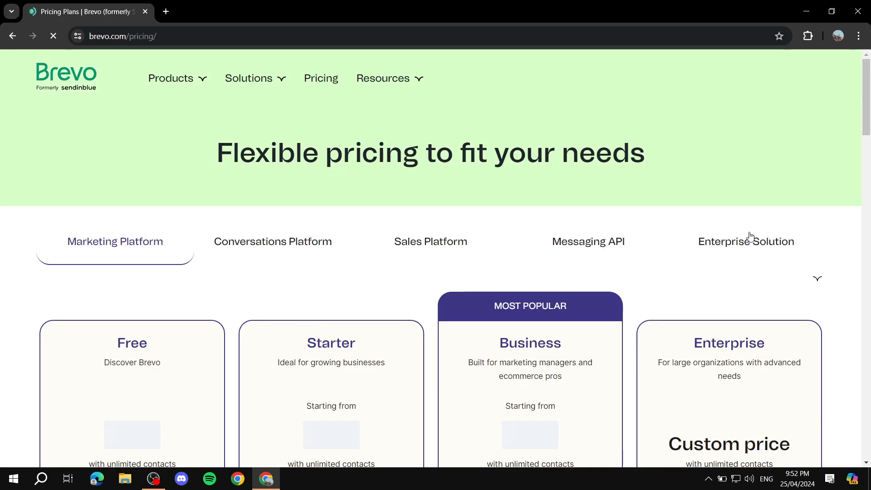
scroll(726, 245, "down", 3)
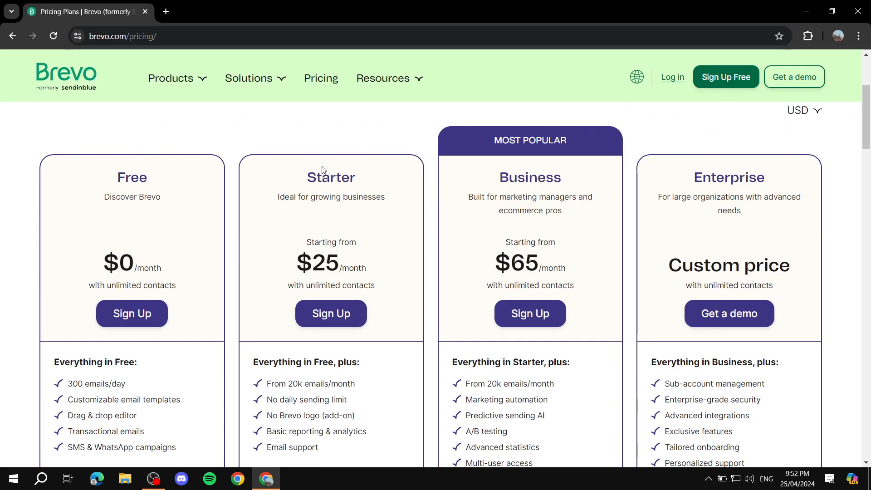
Step: Highlight the Starter, Business, Enterprise and Free plan names in turn
left_click_drag(305, 175, 363, 174)
left_click_drag(500, 181, 587, 176)
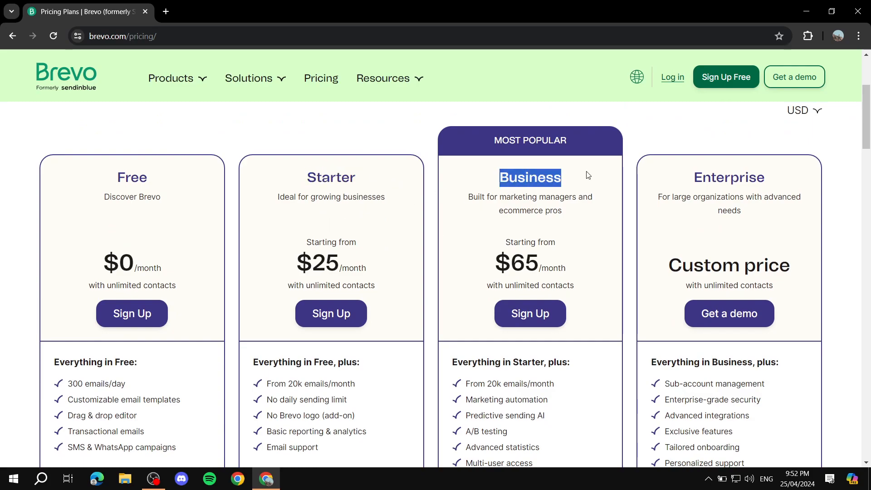
left_click(683, 167)
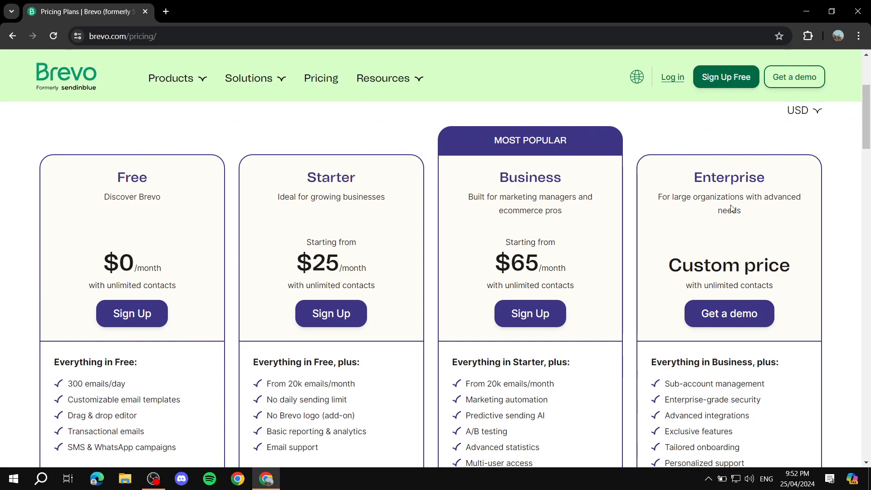
left_click_drag(675, 178, 782, 182)
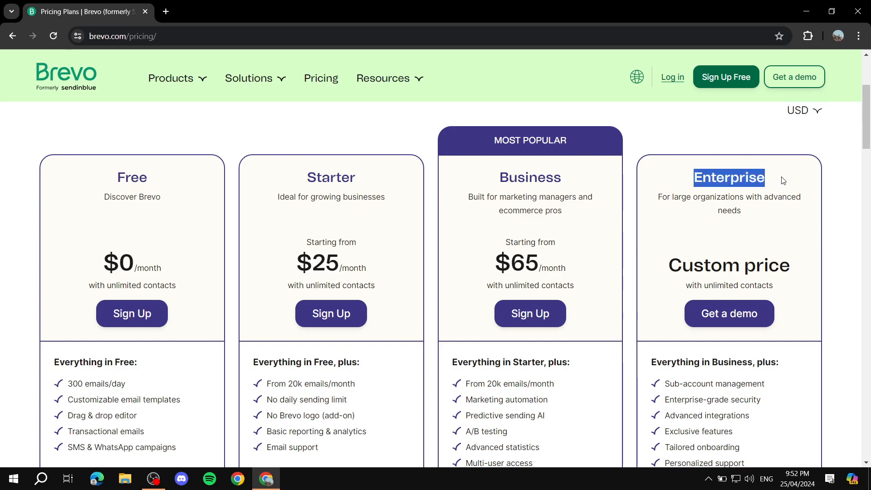
left_click(782, 180)
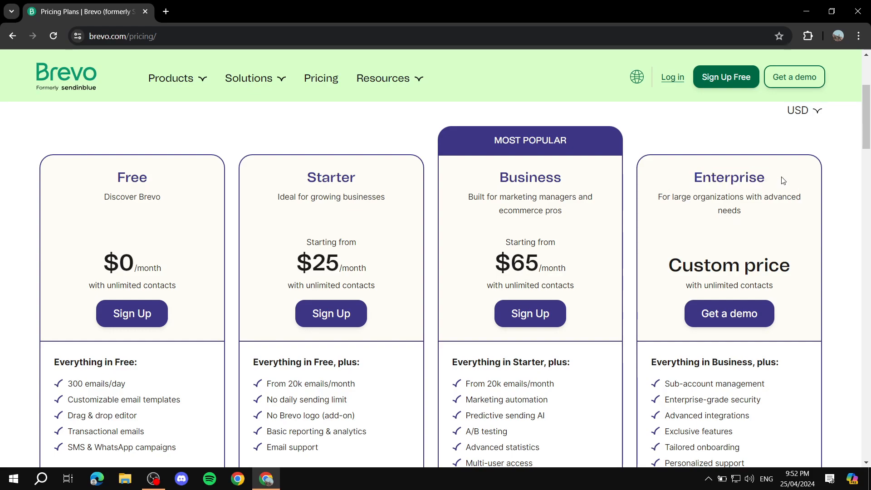
left_click_drag(96, 182, 171, 182)
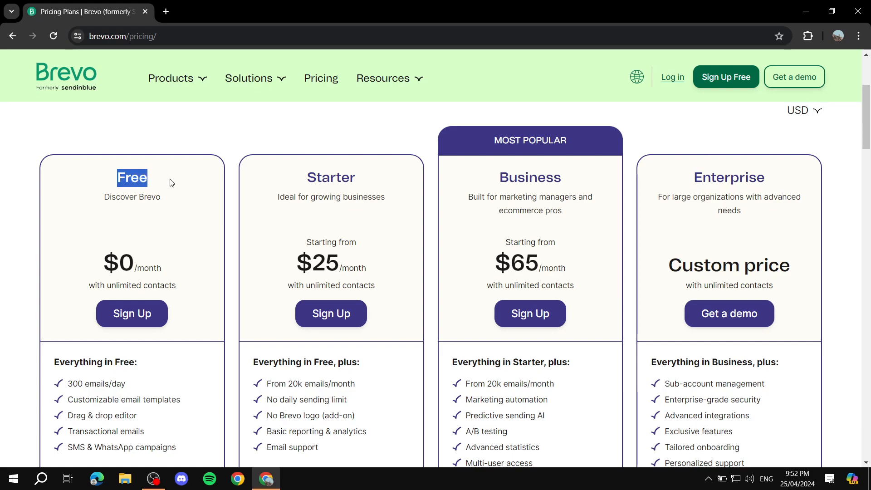
left_click(172, 183)
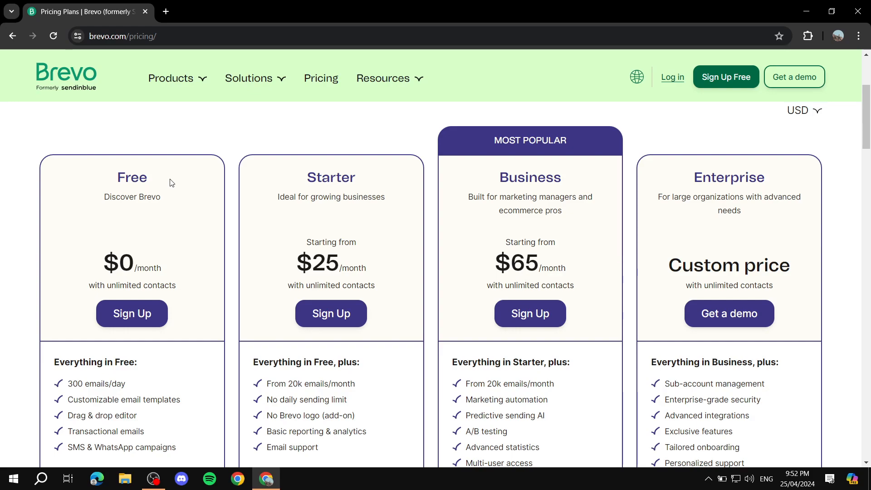
left_click_drag(95, 179, 184, 208)
left_click(184, 208)
Step: Compare the Free plan's $0/month price with the Business plan's $65/month
scroll(205, 252, "down", 1)
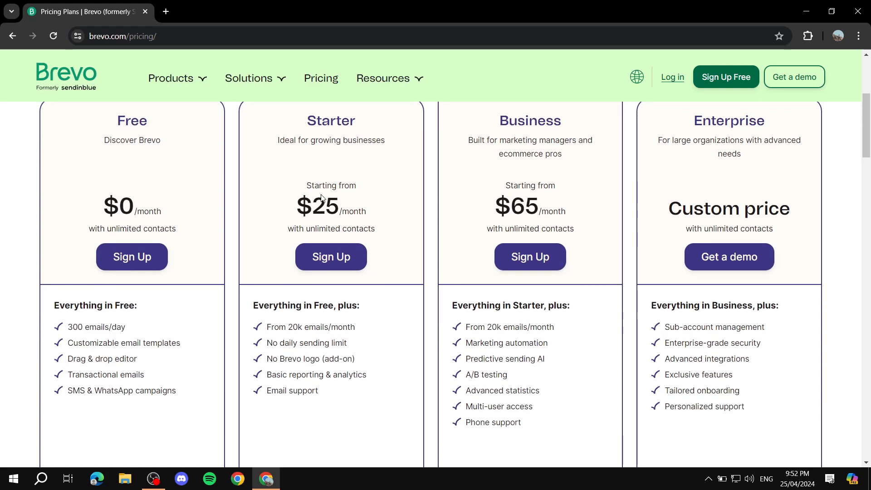
scroll(322, 198, "up", 1)
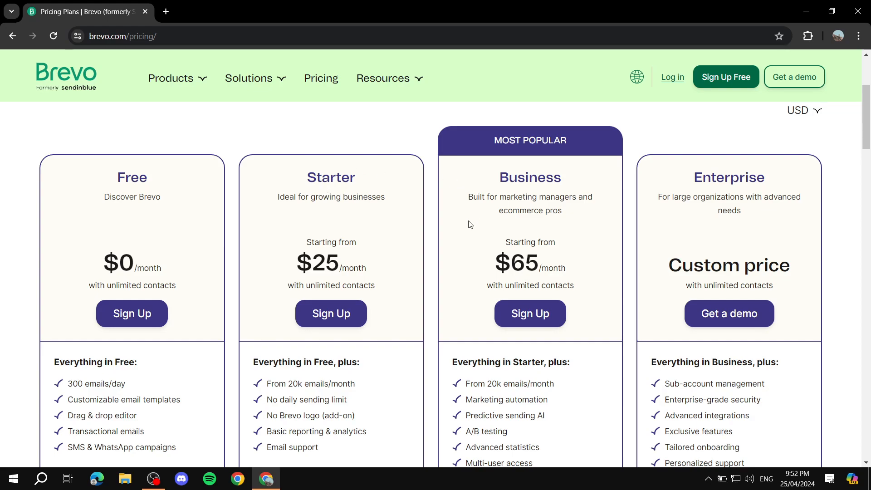
left_click_drag(99, 264, 168, 264)
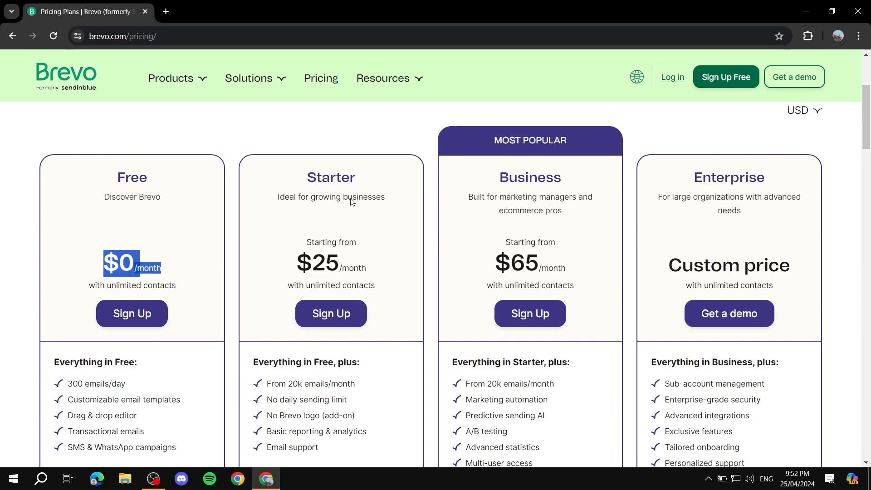
left_click(463, 241)
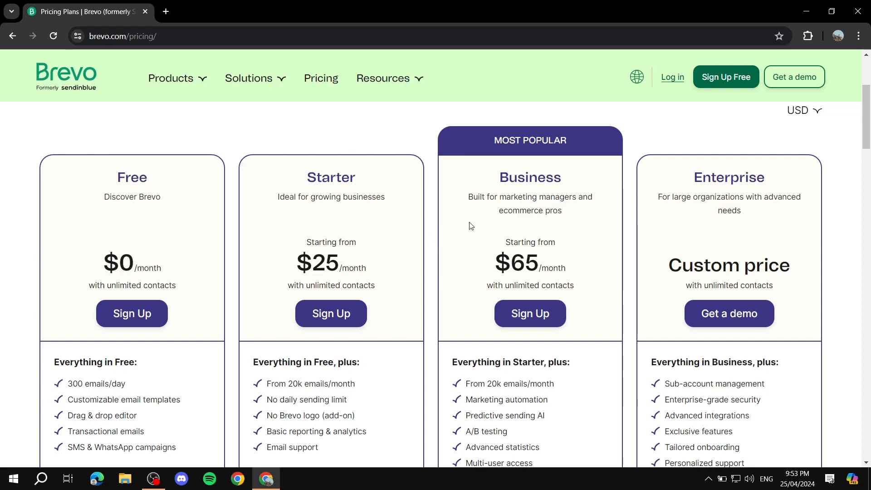
left_click_drag(507, 259, 576, 265)
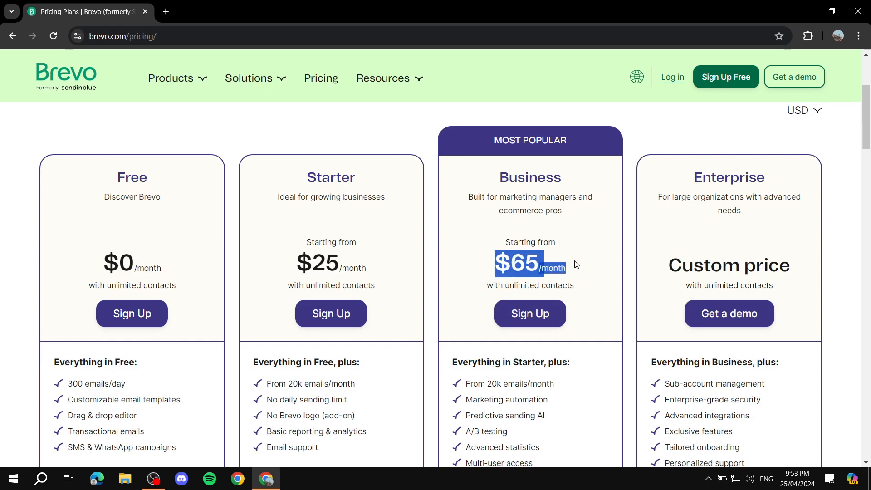
left_click(575, 264)
scroll(480, 245, "down", 1)
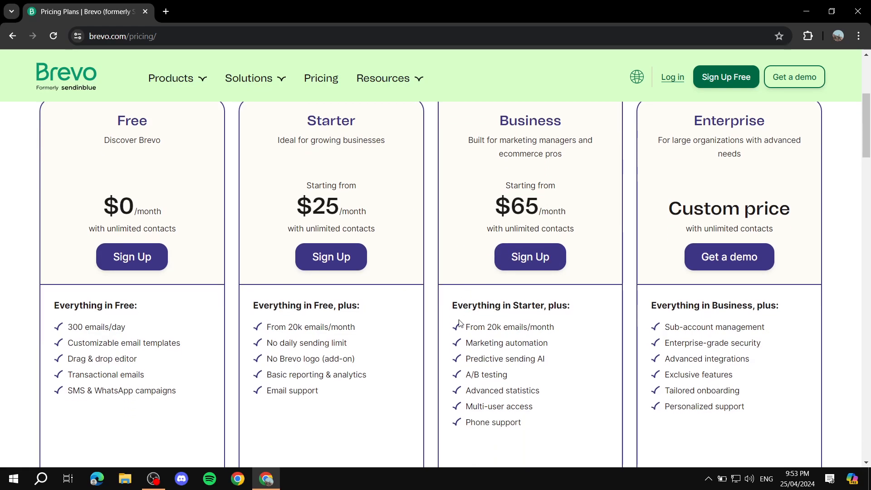
scroll(467, 311, "down", 2)
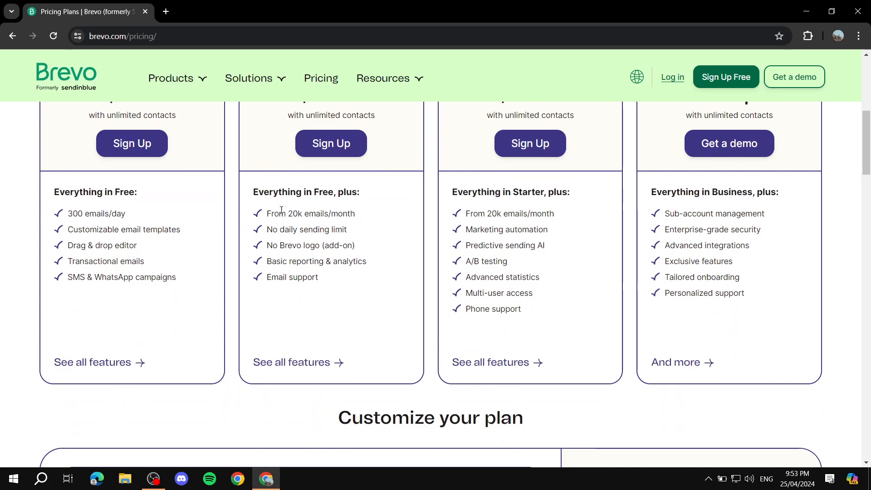
Step: Highlight the Starter $25 and Business $65 prices and the Business plan's 20k feature
left_click_drag(287, 213, 372, 220)
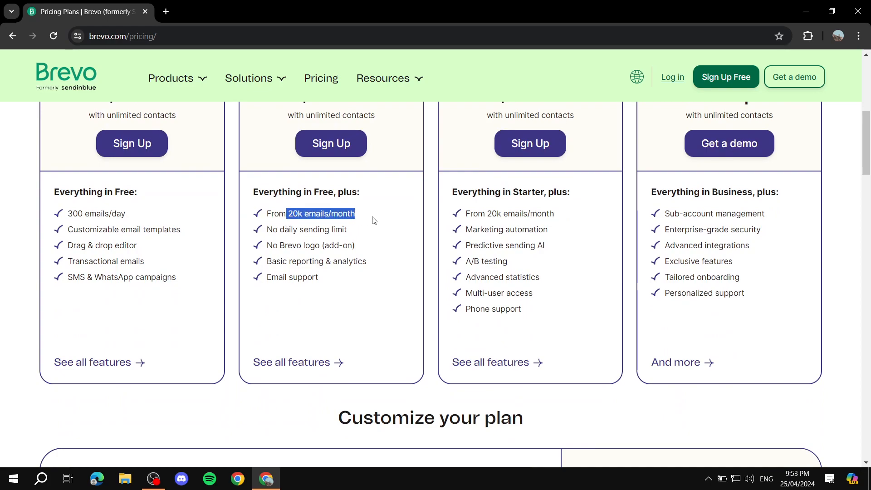
scroll(308, 203, "up", 2)
left_click_drag(297, 205, 339, 206)
left_click_drag(495, 205, 543, 207)
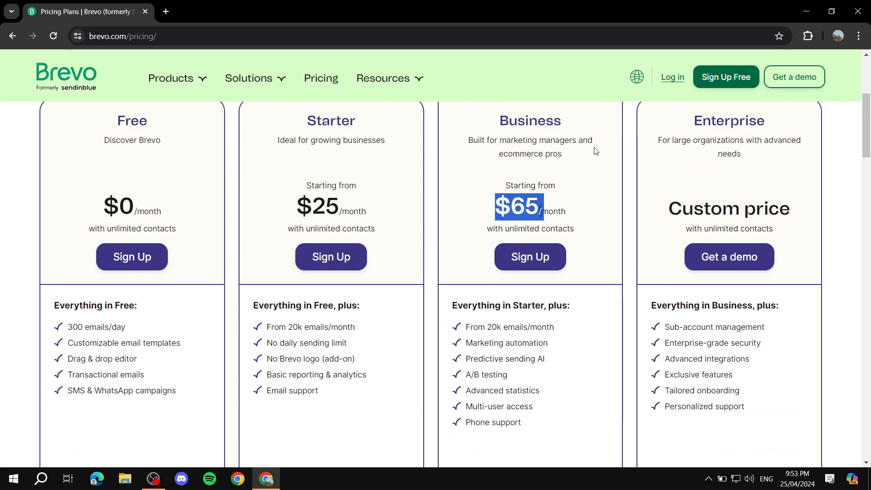
double_click(491, 326)
left_click(574, 331)
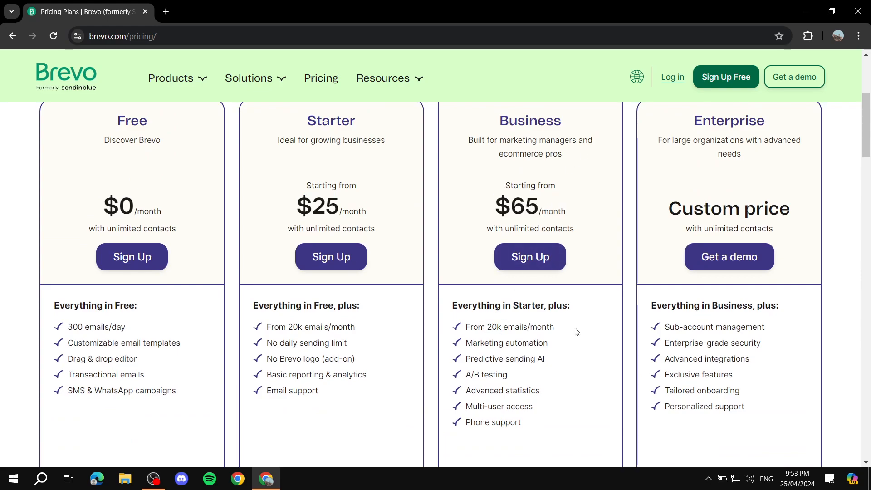
scroll(574, 334, "down", 5)
Step: Try 40,000 emails/month to see the $35/month total, then reset to 20,000
scroll(574, 334, "down", 3)
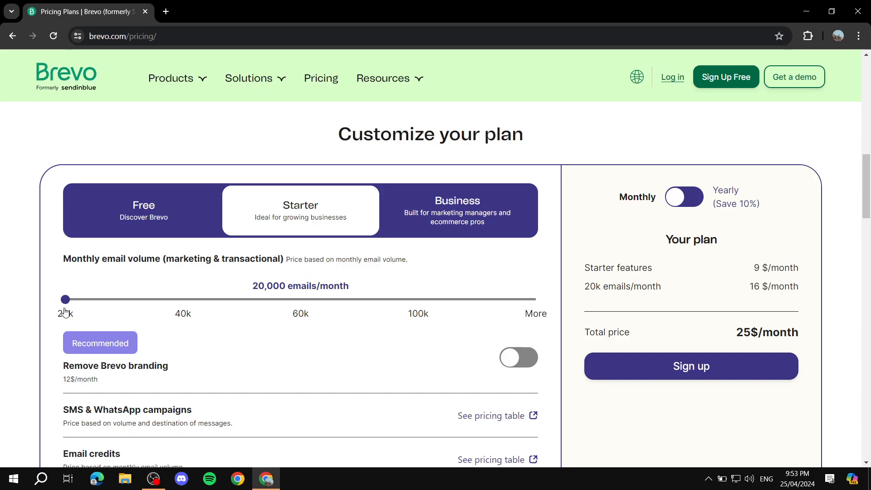
left_click_drag(66, 300, 208, 296)
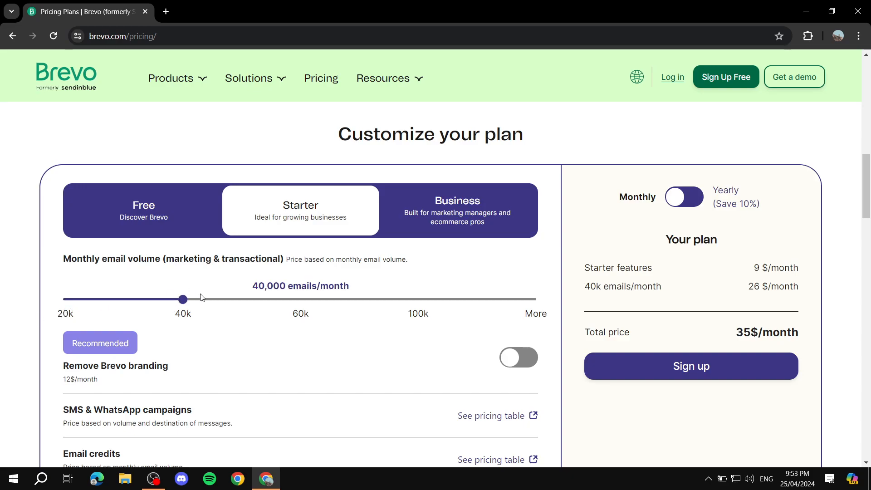
left_click_drag(748, 330, 843, 327)
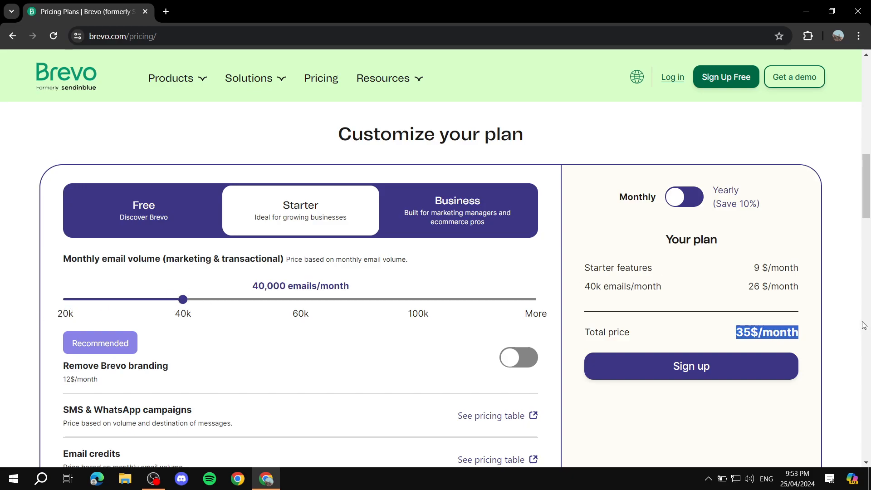
left_click(831, 320)
left_click_drag(182, 299, 26, 293)
Step: Return to the Free plan card and highlight its 300 emails/day allowance
scroll(124, 320, "up", 6)
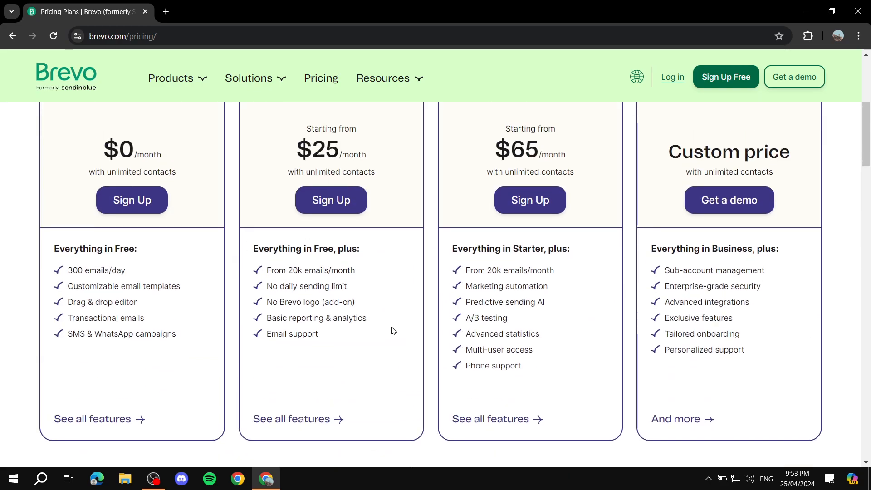
scroll(372, 325, "up", 2)
scroll(360, 334, "up", 1)
left_click_drag(117, 177, 177, 183)
left_click(177, 183)
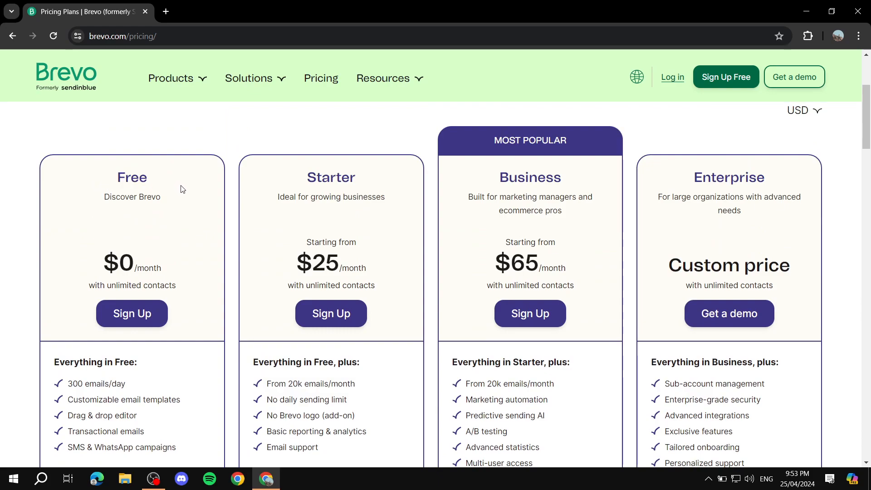
scroll(200, 210, "down", 3)
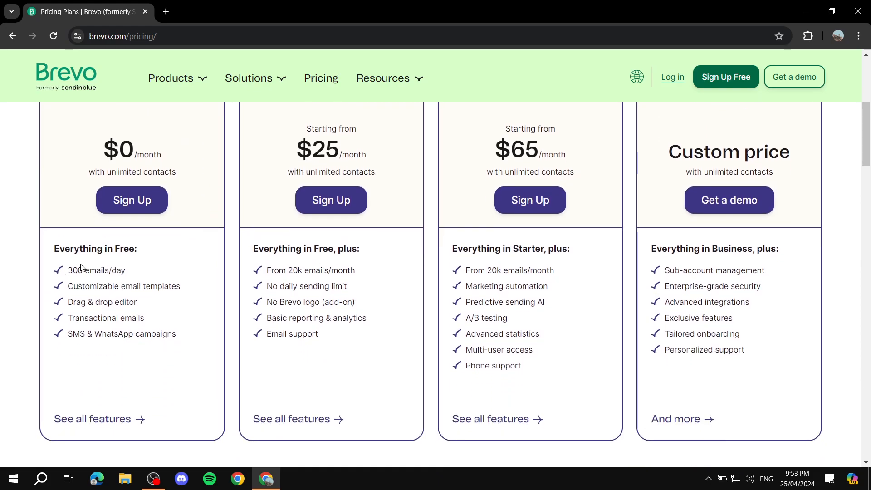
left_click_drag(66, 270, 143, 272)
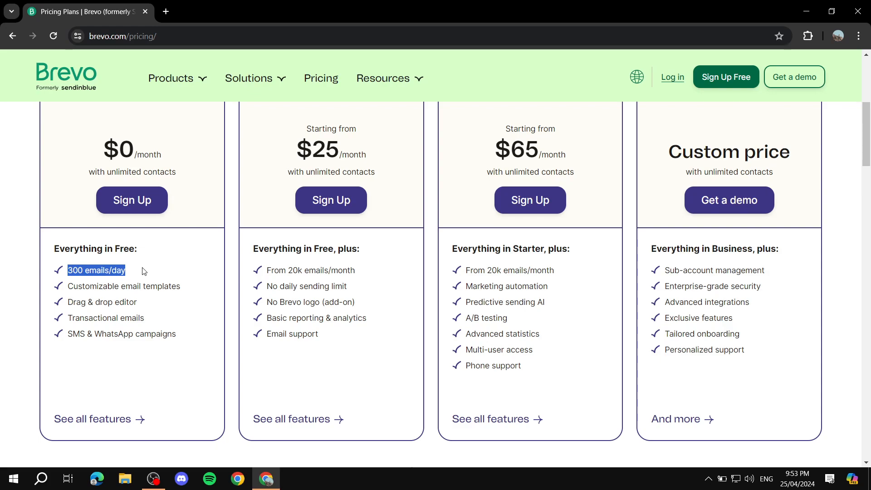
left_click(167, 268)
Step: Highlight the Free plan's unlimited contacts note and title, then scroll back up
scroll(219, 241, "up", 1)
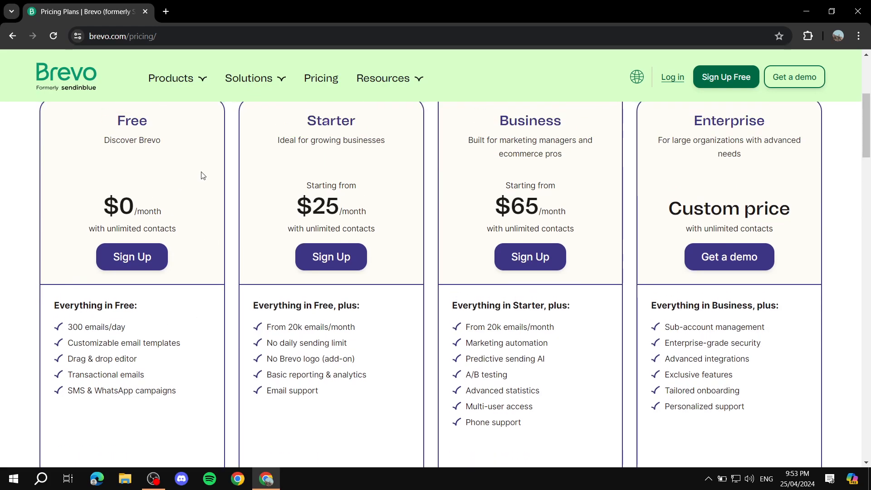
left_click_drag(80, 234, 200, 231)
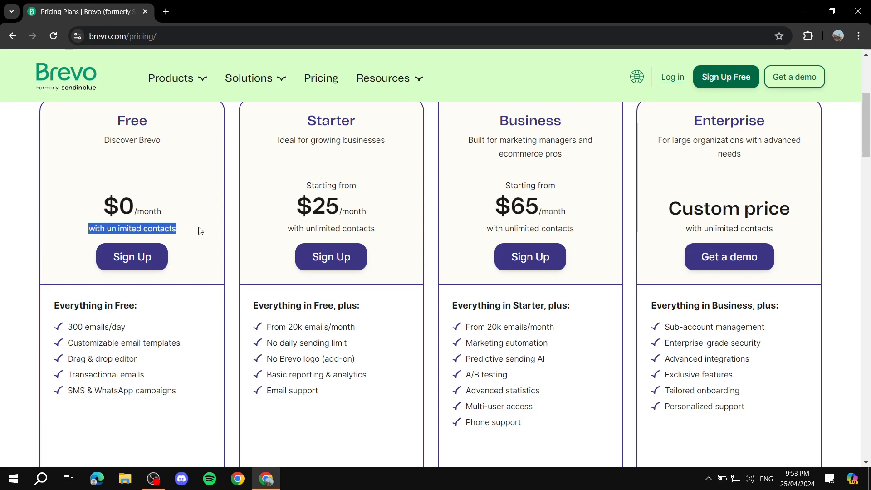
left_click_drag(102, 131, 188, 123)
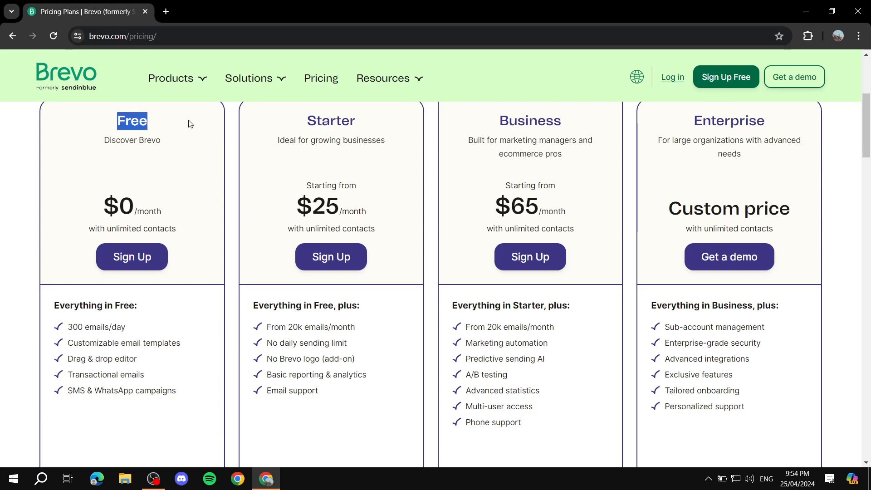
left_click(203, 178)
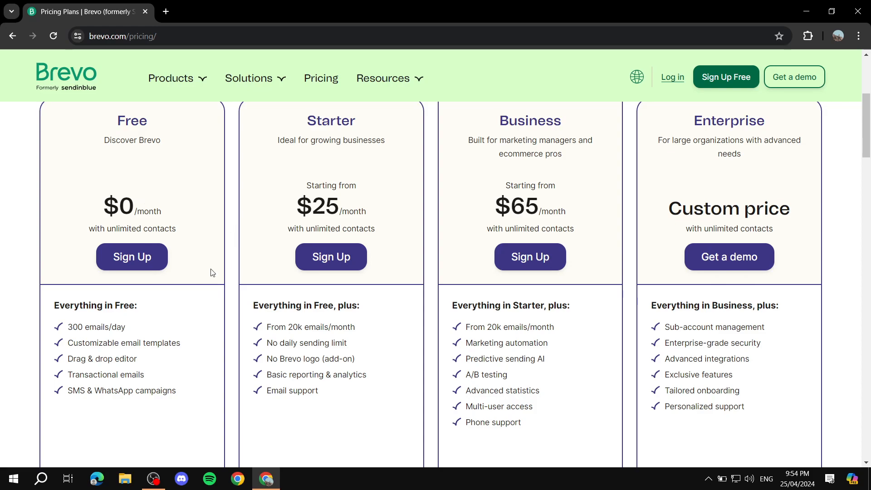
scroll(237, 238, "up", 5)
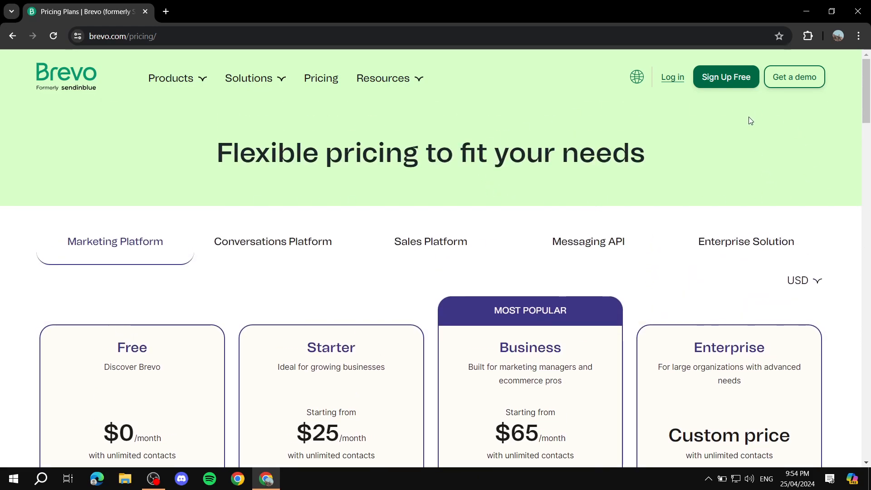
Step: Sign up for a free Brevo account and reach the plan chooser at 20,000 emails/month
left_click(728, 81)
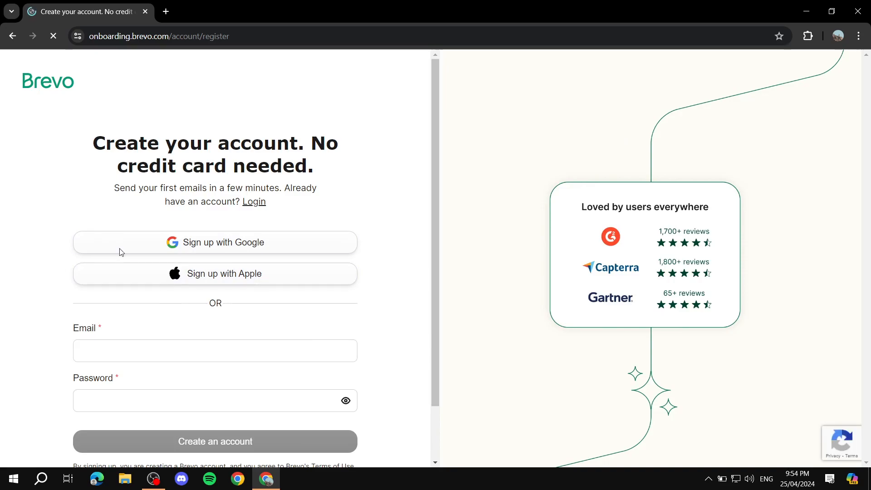
scroll(338, 200, "down", 2)
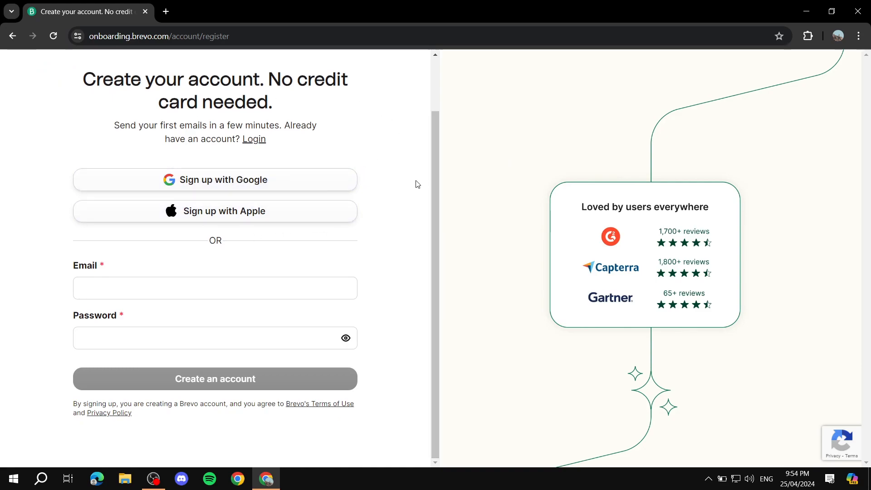
scroll(367, 170, "up", 2)
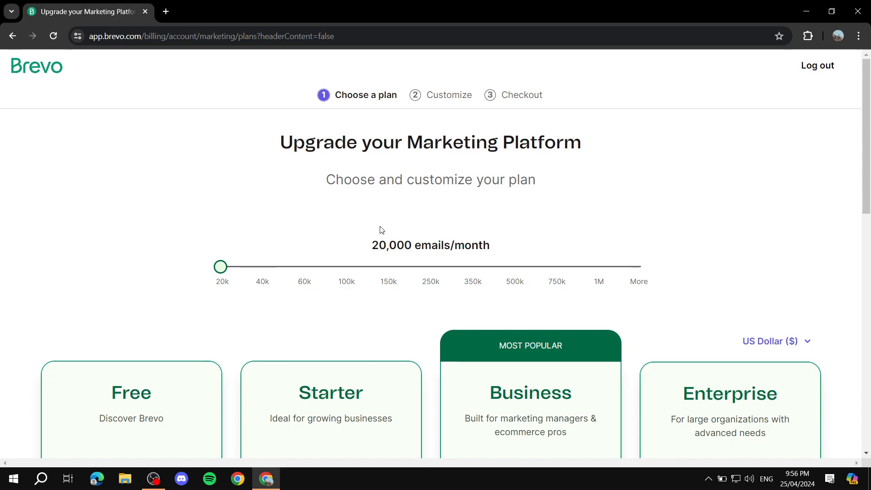
Step: Look over the Free, Starter, Business and Enterprise cards and continue with the Free plan
scroll(440, 245, "down", 4)
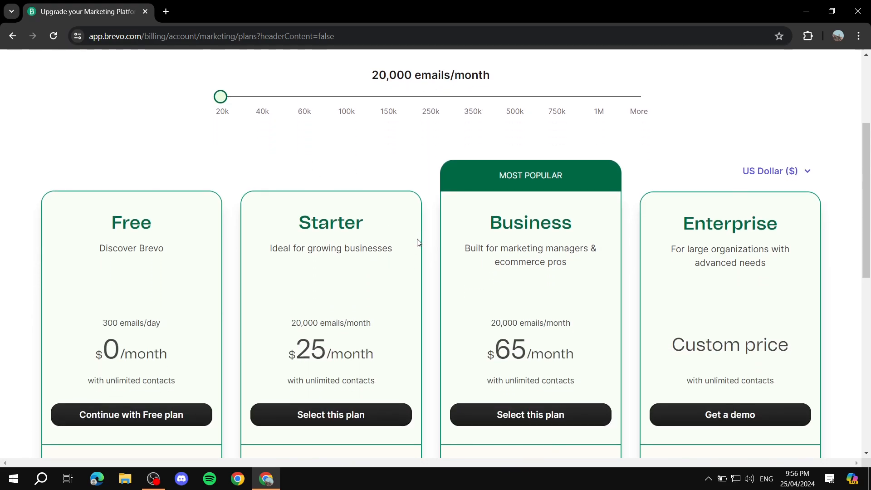
scroll(417, 241, "up", 4)
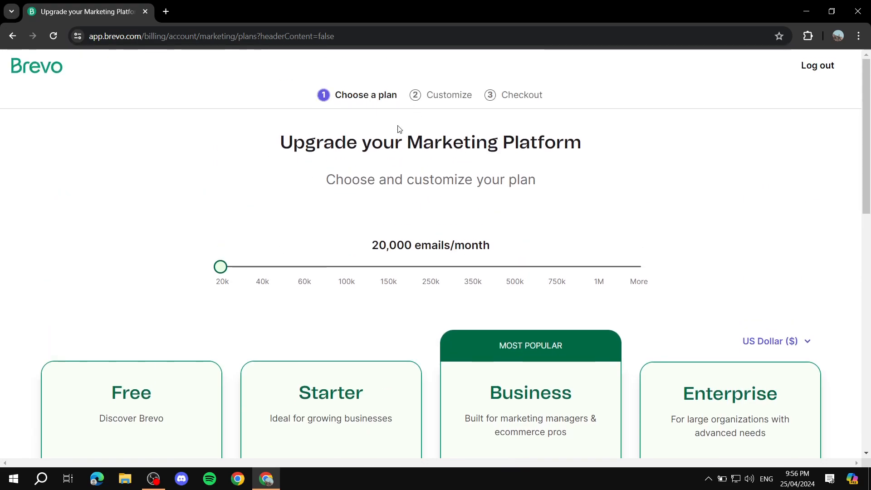
scroll(510, 236, "down", 6)
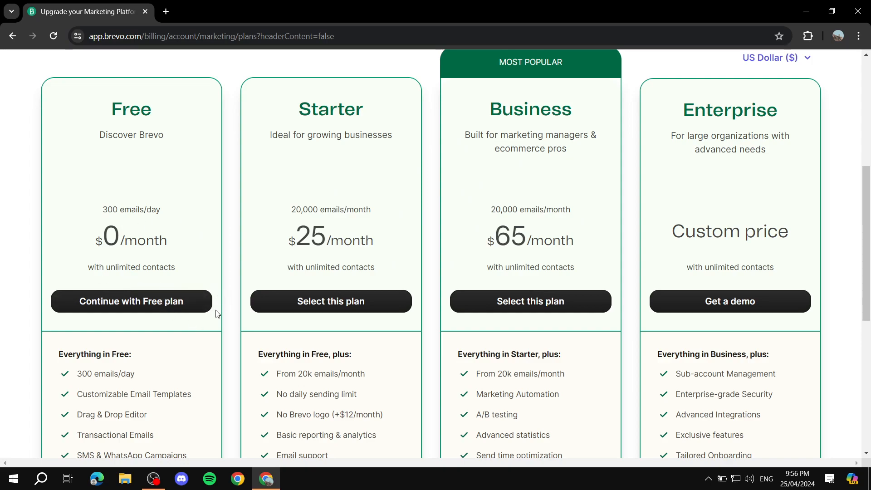
scroll(221, 295, "up", 5)
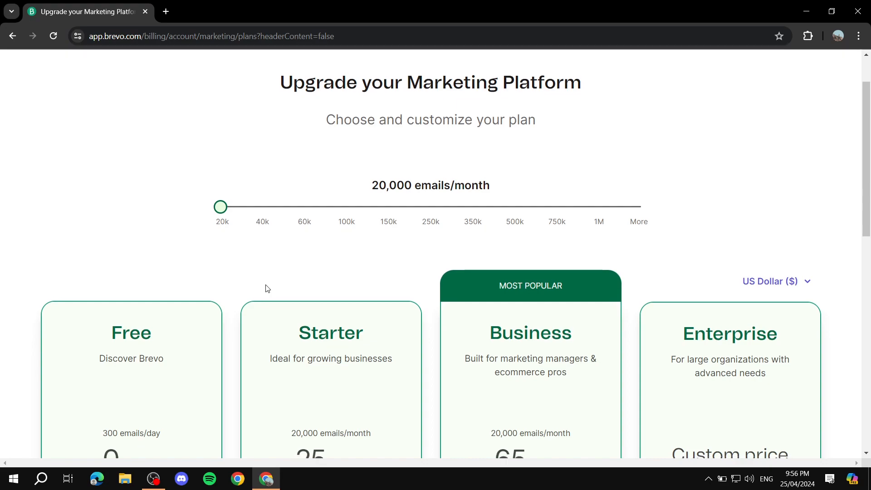
scroll(266, 288, "down", 5)
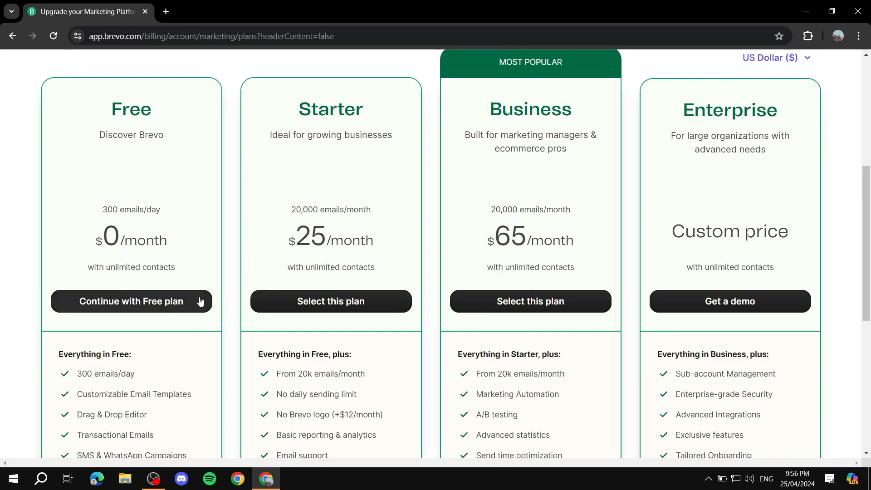
left_click(161, 303)
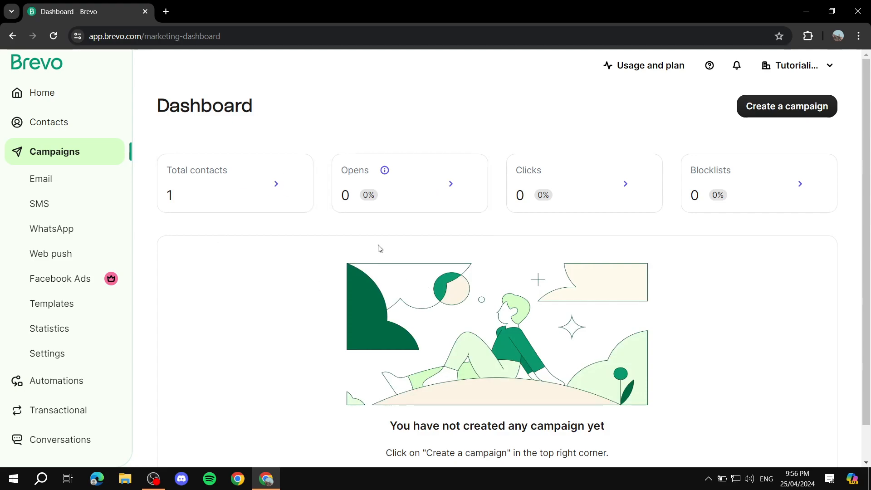
Step: View the Contacts list with its single Email and SMS subscriber, then return home
scroll(68, 230, "down", 2)
scroll(64, 136, "up", 2)
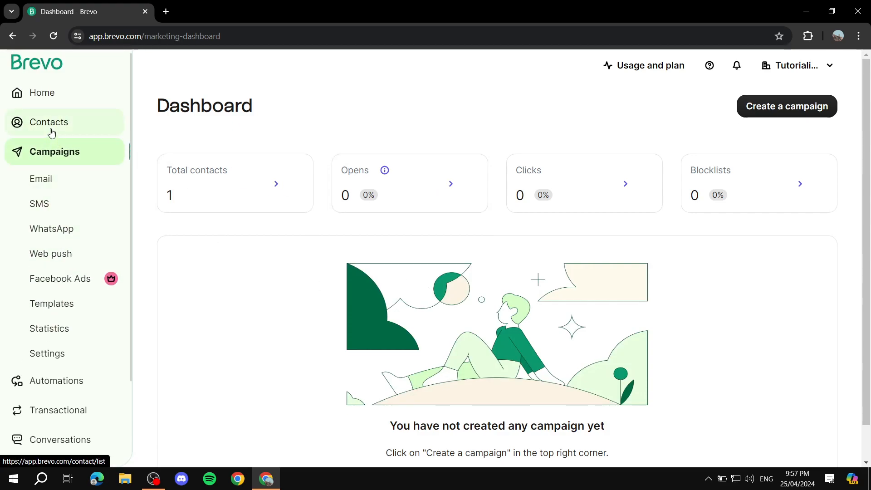
left_click(26, 126)
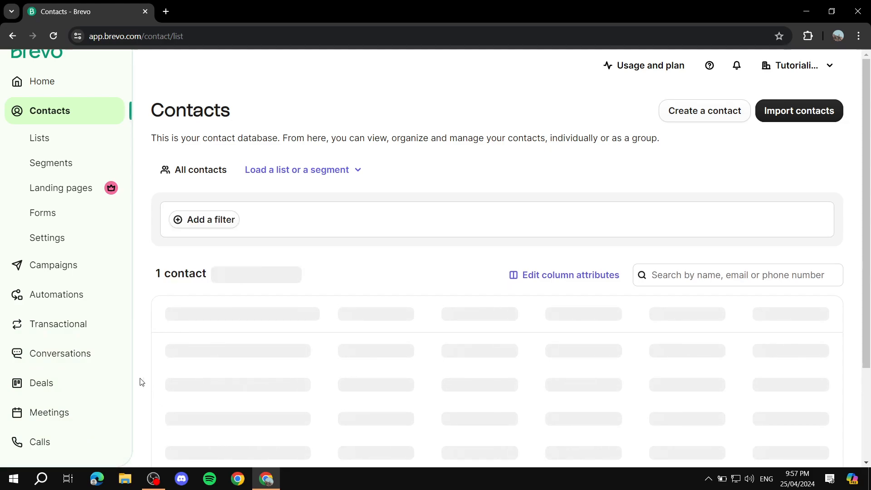
scroll(23, 204, "up", 1)
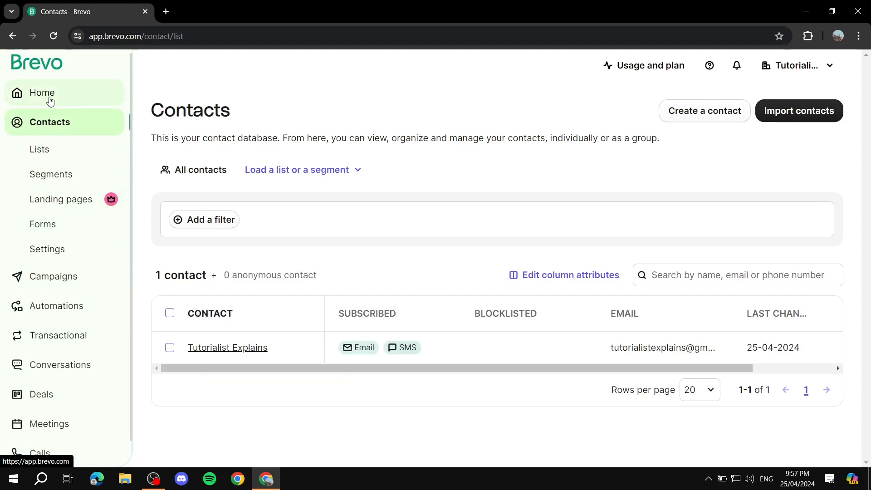
left_click(50, 96)
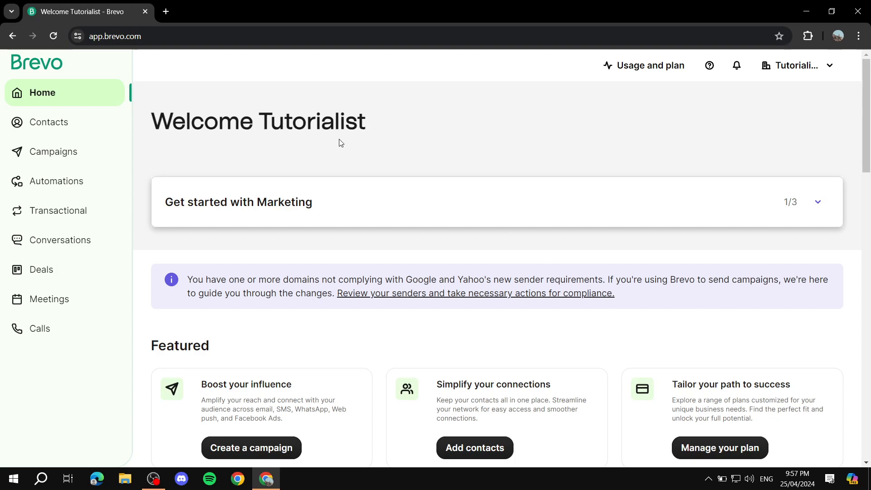
Step: Open the account name dropdown at the top right of the home page
left_click(816, 71)
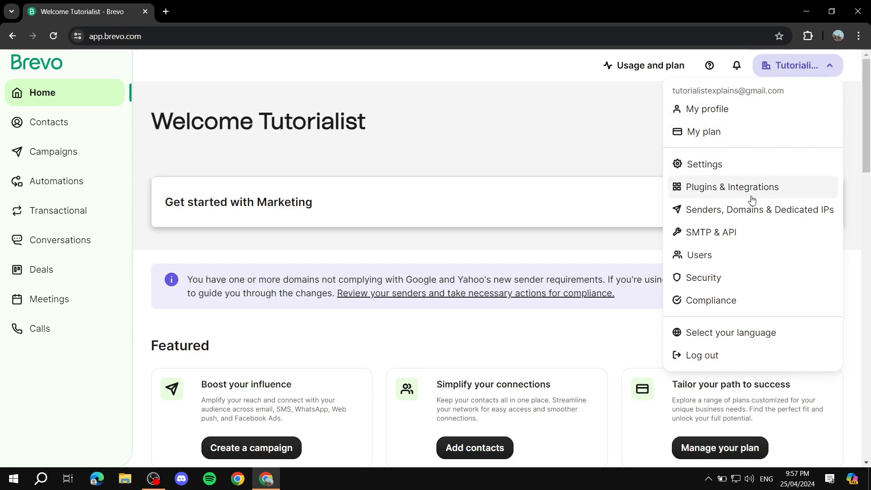
Step: Open Senders under Senders, Domains & Dedicated IPs and select the sender address and DMARC warning
left_click(726, 217)
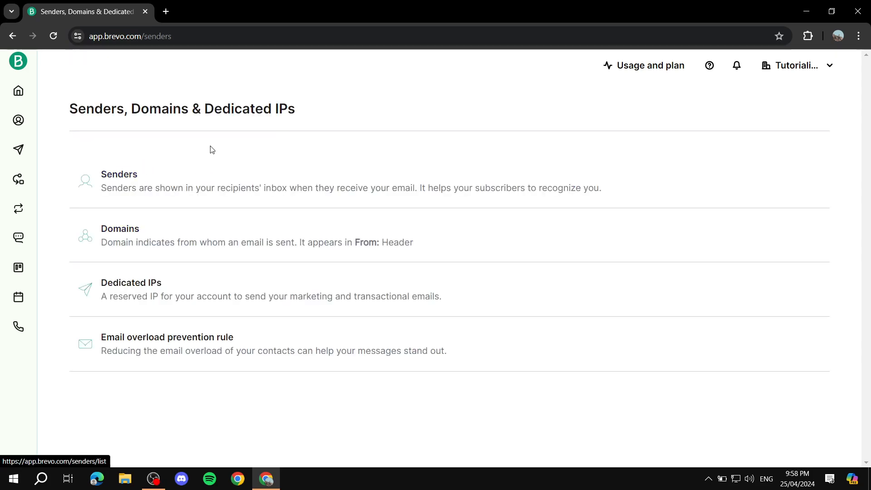
left_click(133, 178)
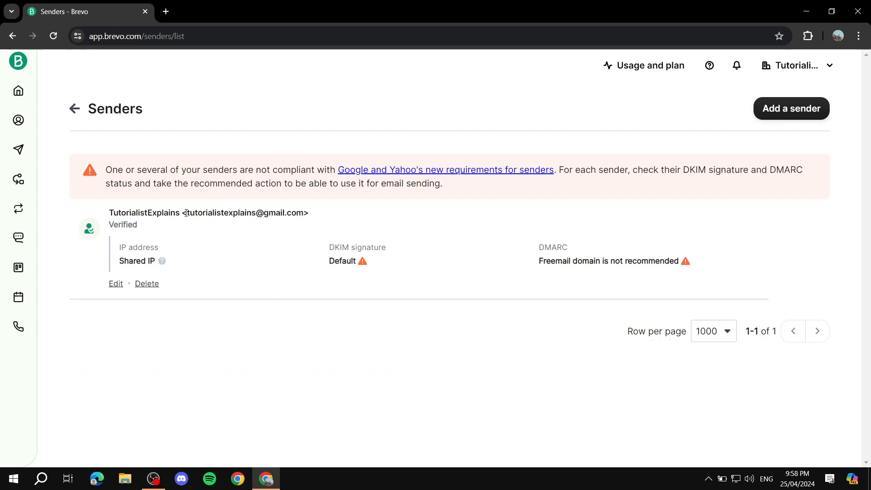
left_click_drag(185, 213, 410, 219)
left_click(499, 210)
left_click_drag(531, 257, 694, 272)
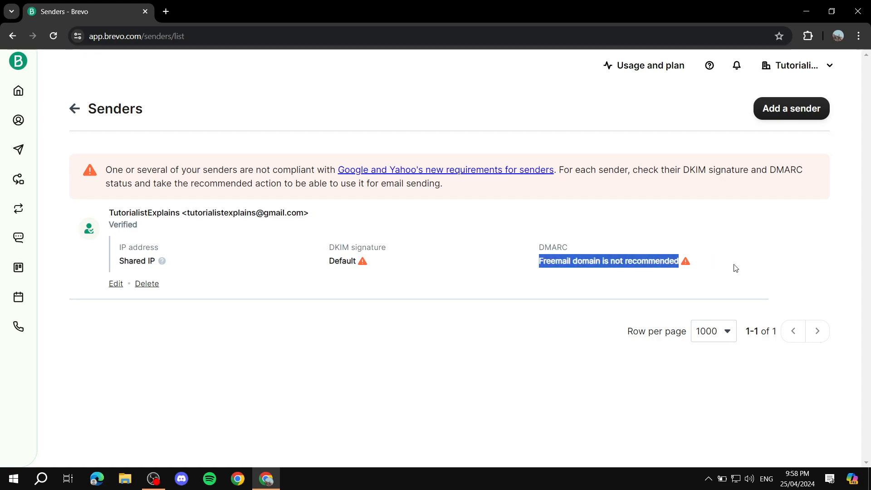
left_click(618, 190)
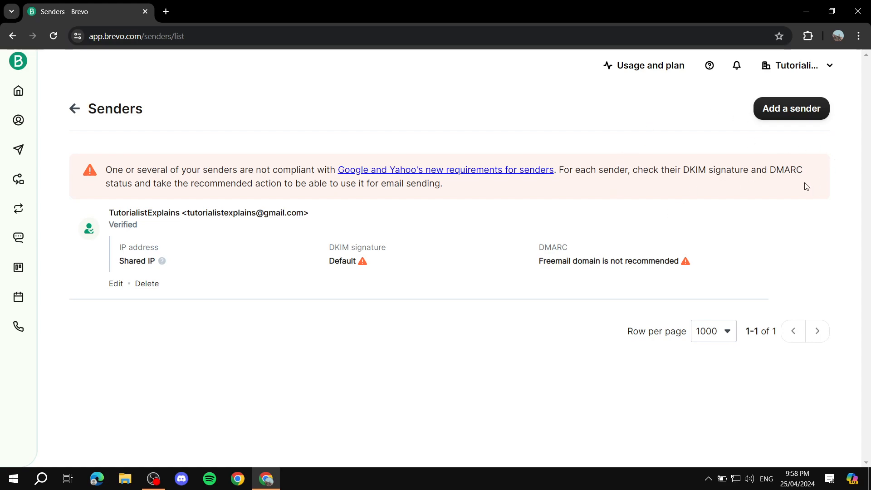
Step: Open the Add a sender form, try the From name and From email fields, then cancel
left_click(789, 111)
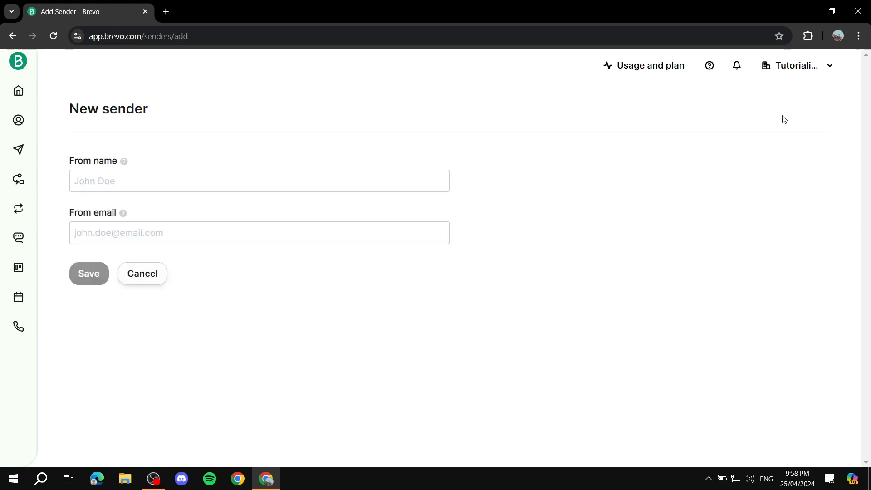
left_click(149, 188)
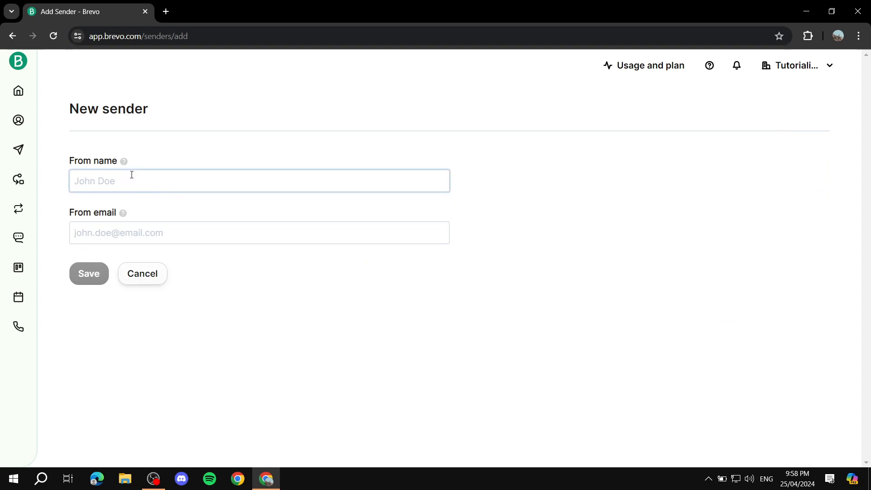
left_click(154, 237)
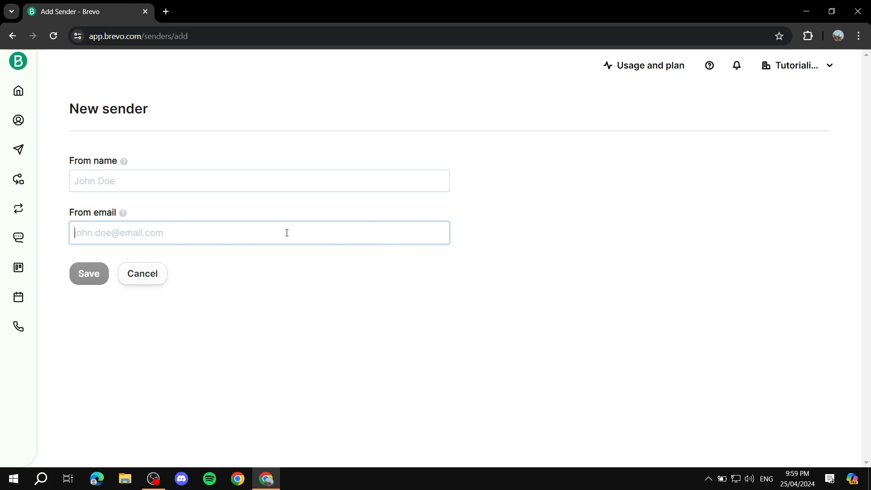
left_click(154, 273)
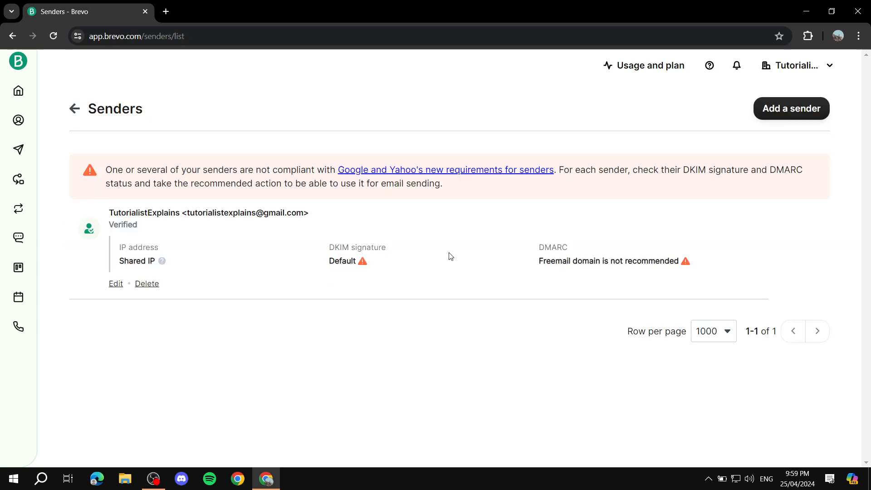
left_click(75, 109)
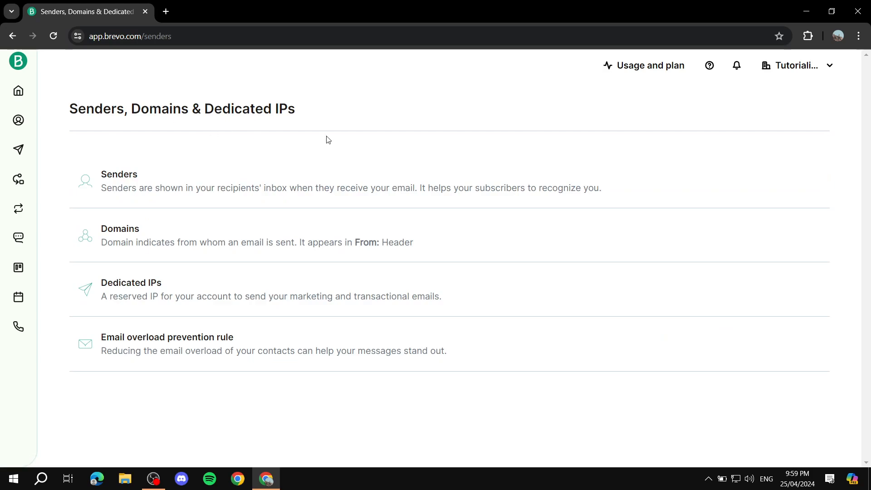
left_click(18, 91)
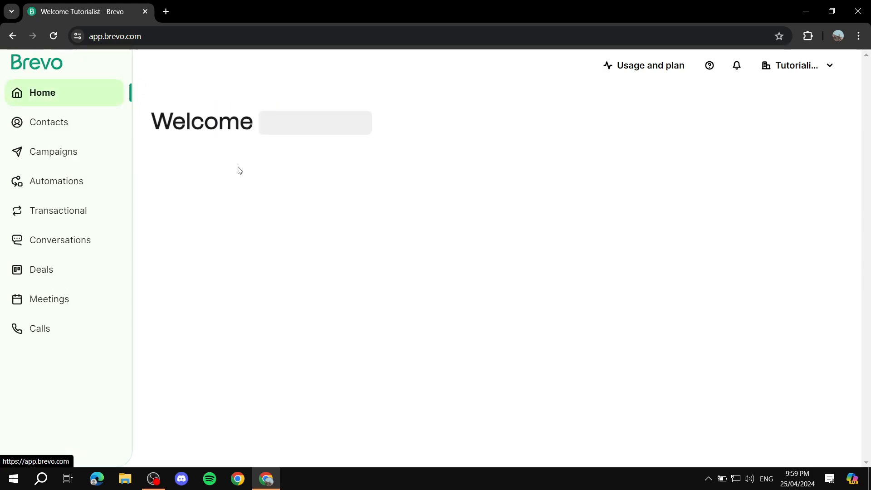
left_click(825, 73)
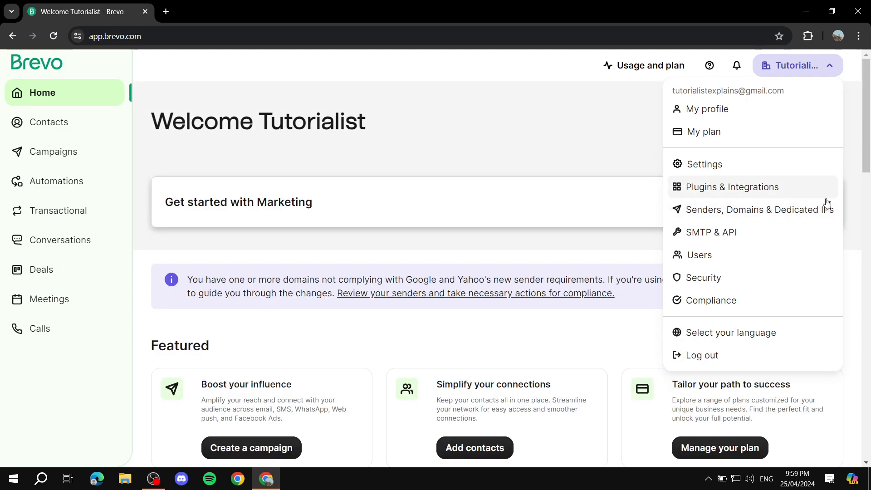
left_click(751, 190)
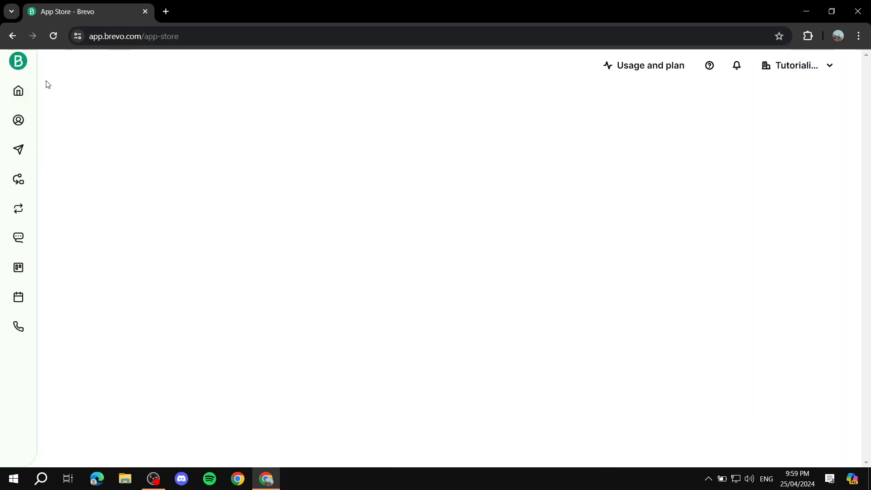
left_click(13, 66)
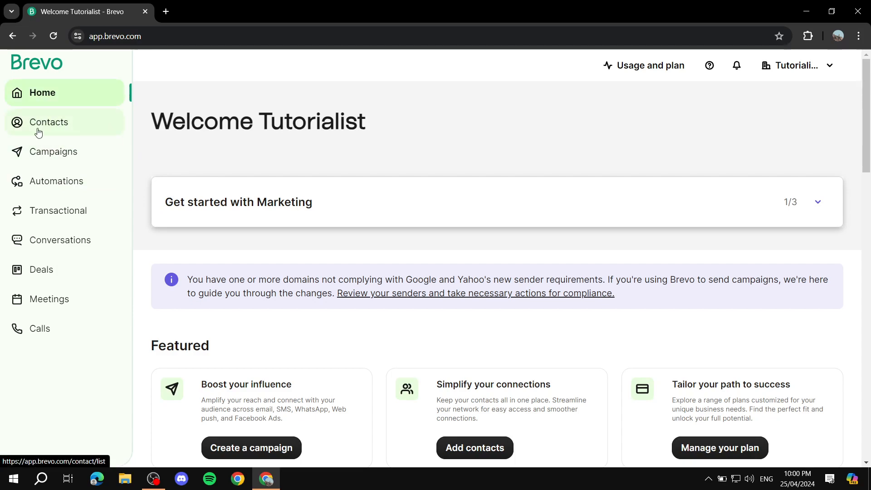
Step: From Contacts, open and dismiss the Create a contact panel, then choose Import contacts
left_click(62, 123)
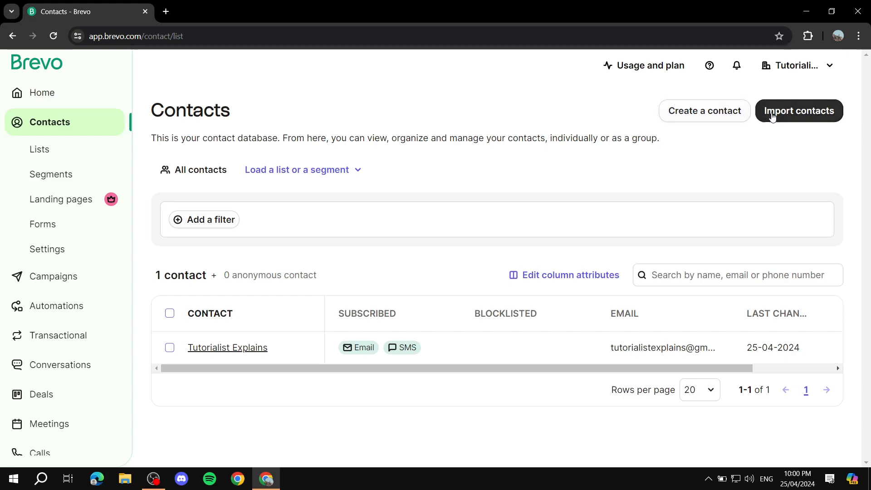
left_click(717, 114)
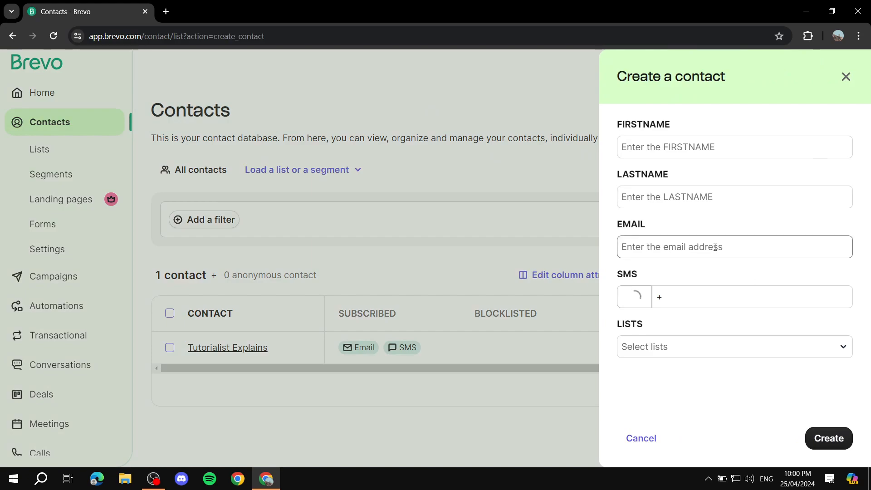
left_click(846, 77)
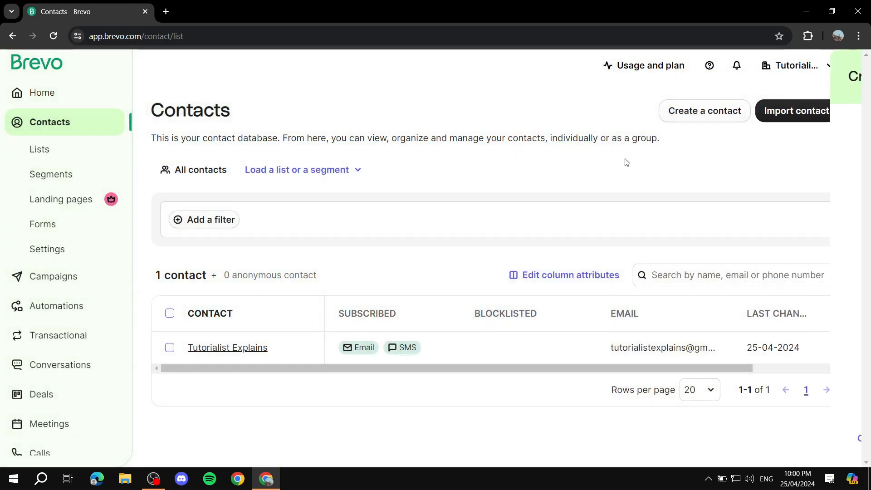
left_click(809, 113)
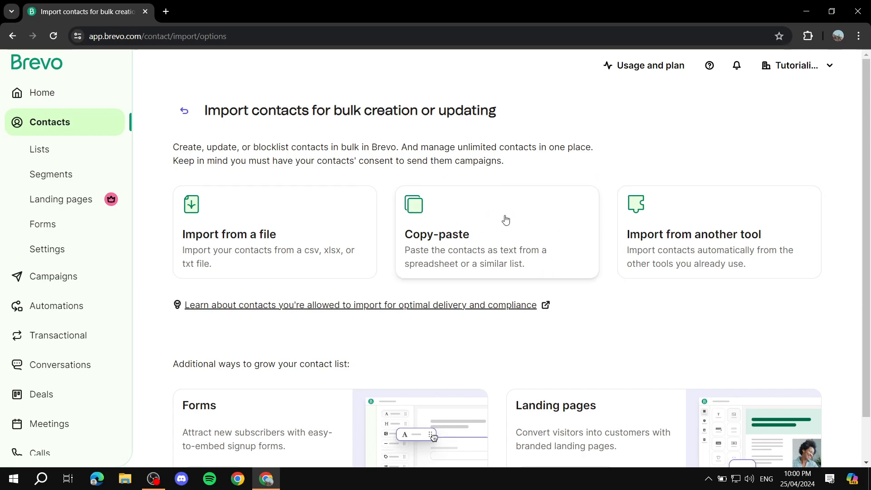
scroll(752, 236, "down", 1)
scroll(725, 236, "up", 1)
scroll(580, 234, "down", 1)
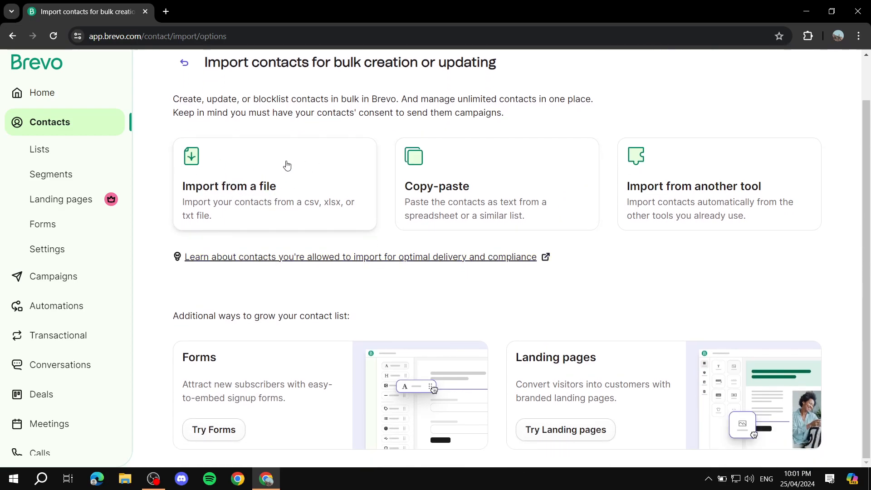
left_click(437, 181)
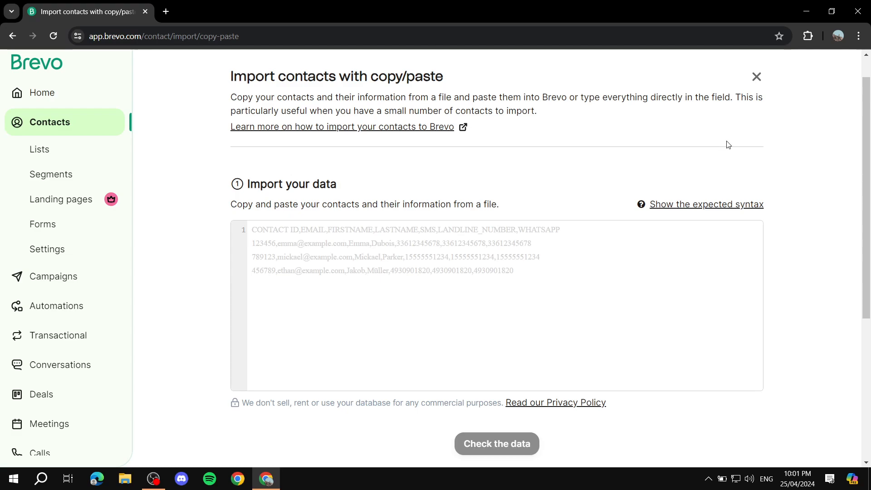
left_click(757, 77)
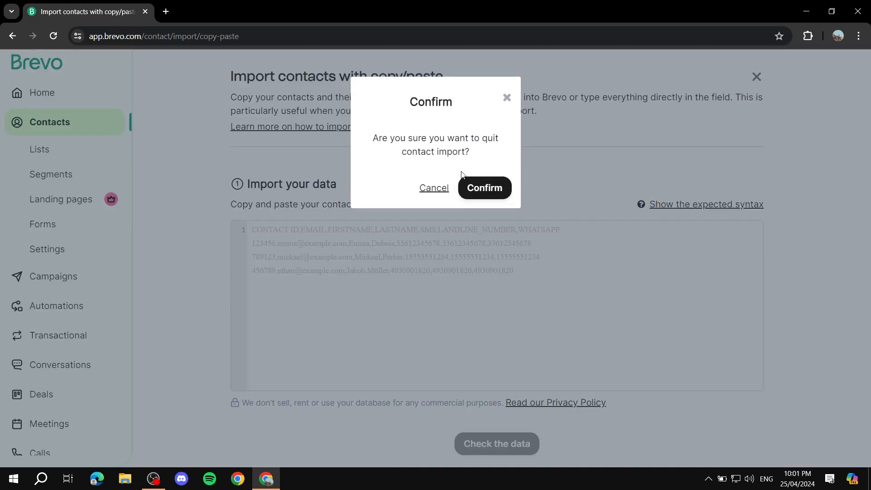
left_click(485, 187)
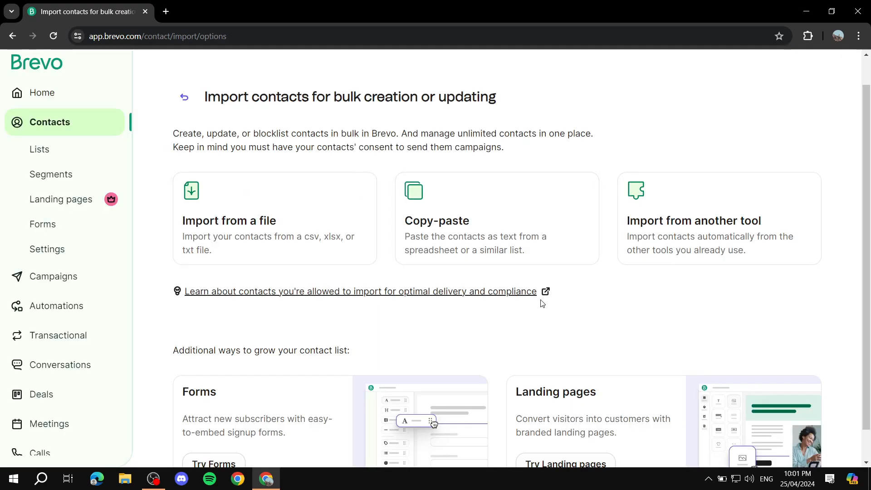
scroll(543, 304, "down", 1)
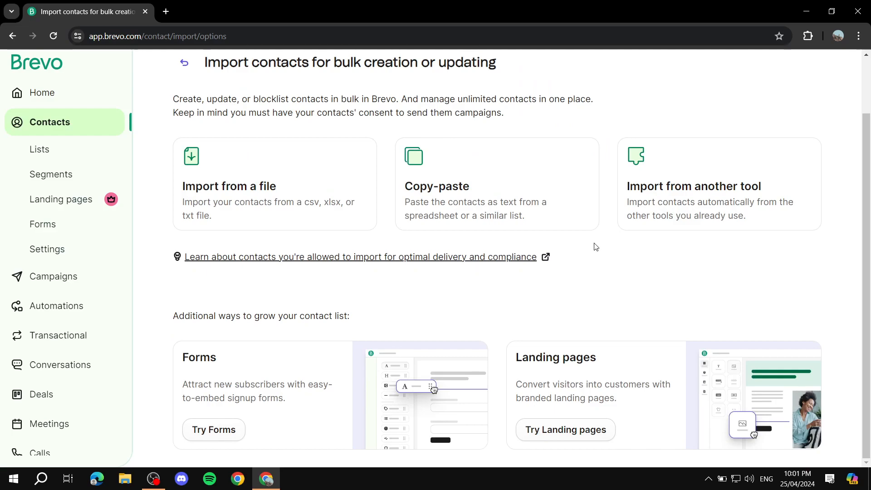
scroll(595, 247, "up", 2)
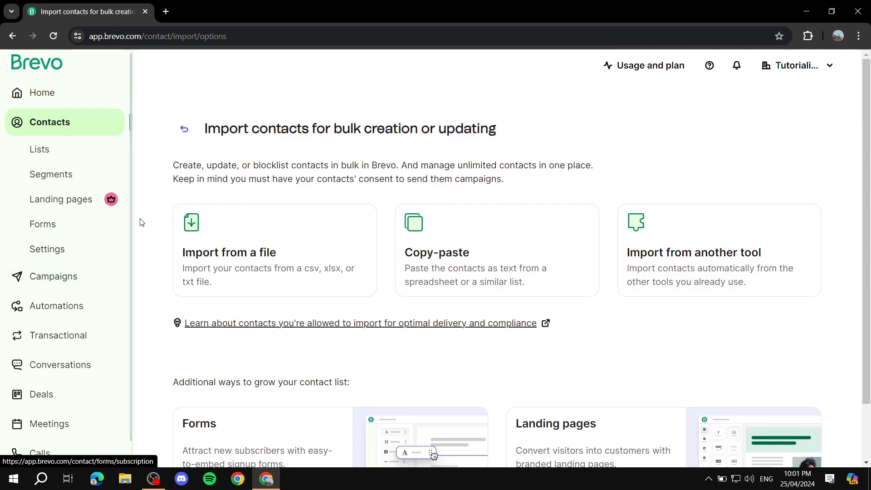
Step: Create the list '2nd list' in Your First Folder and open its empty contacts view
left_click(55, 150)
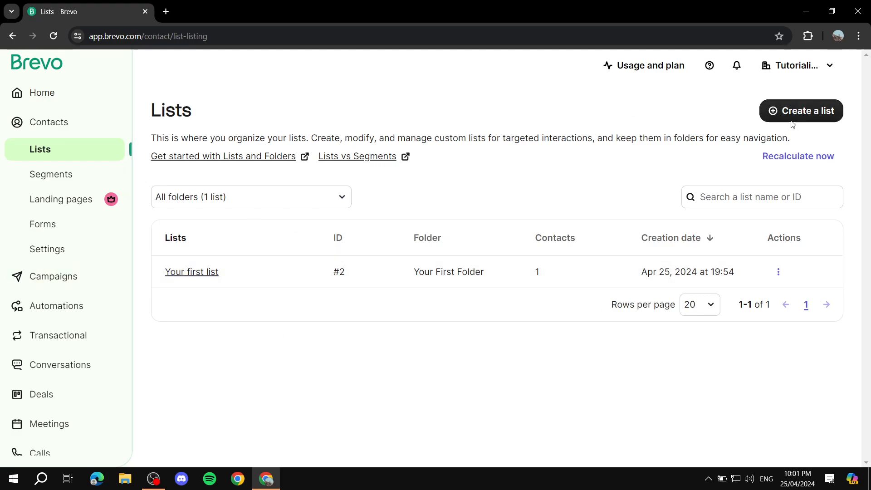
left_click(797, 110)
left_click(658, 146)
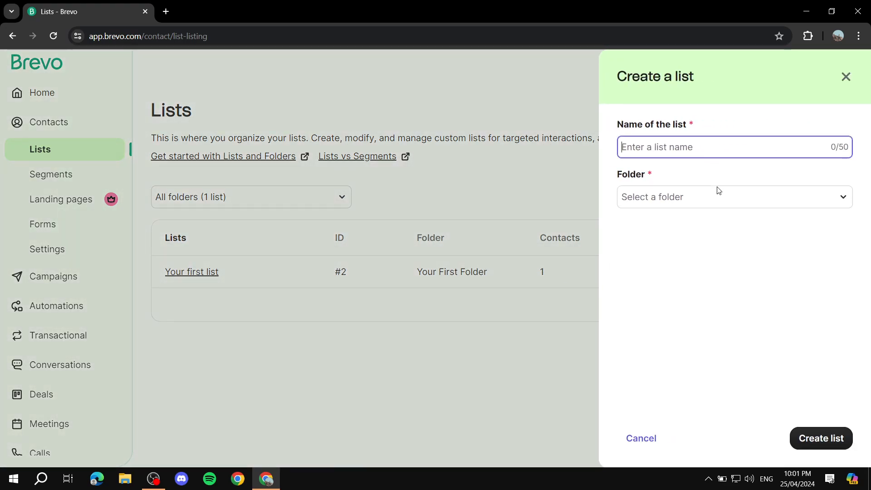
type("2nd list")
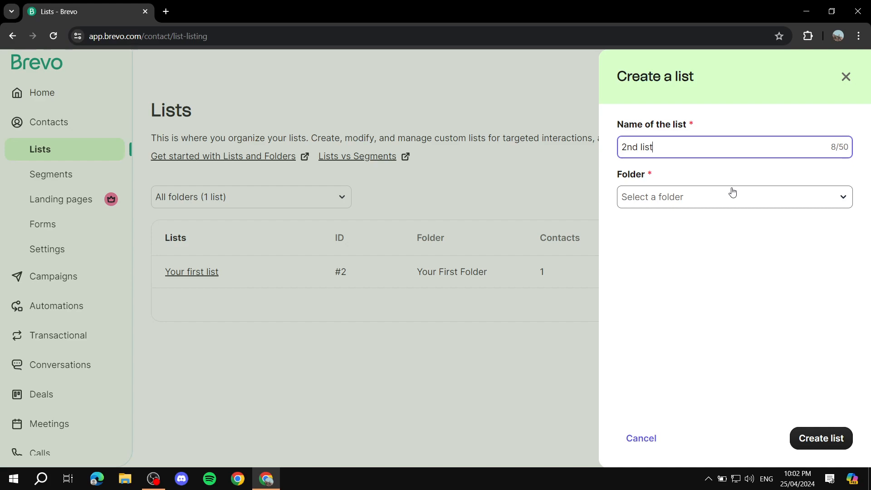
left_click(758, 196)
left_click(681, 239)
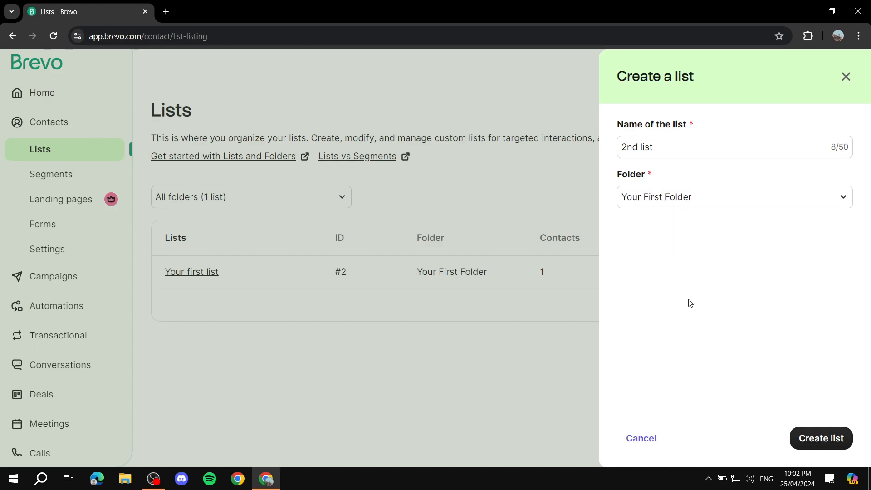
left_click(831, 443)
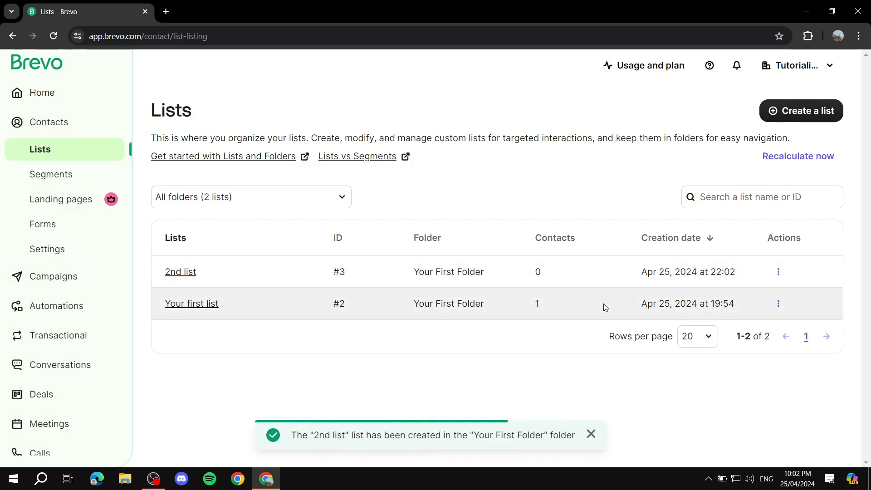
left_click(180, 272)
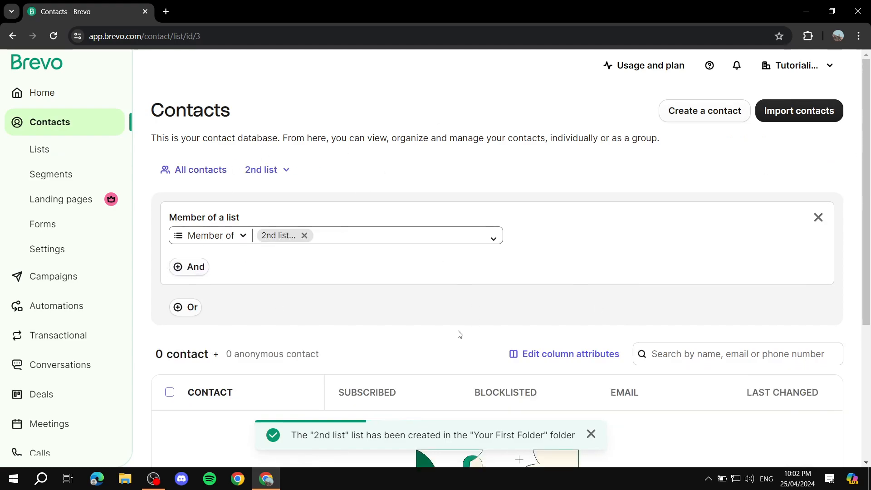
Step: Open the empty Segments page, then try Landing pages and get the paid-plan upgrade notice
scroll(393, 307, "down", 2)
scroll(463, 322, "up", 2)
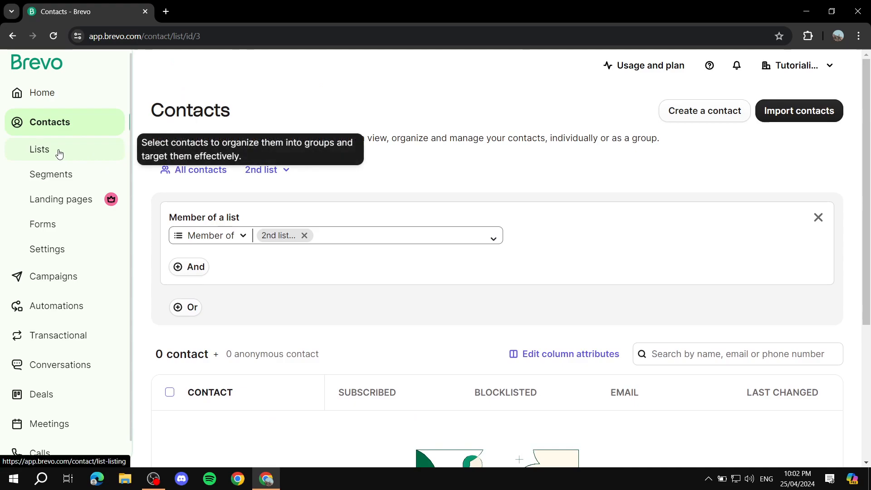
left_click(40, 173)
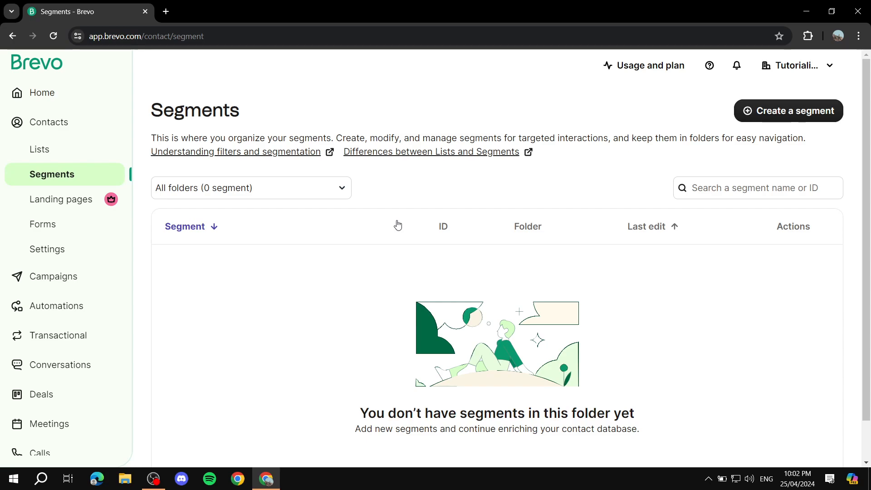
left_click(801, 115)
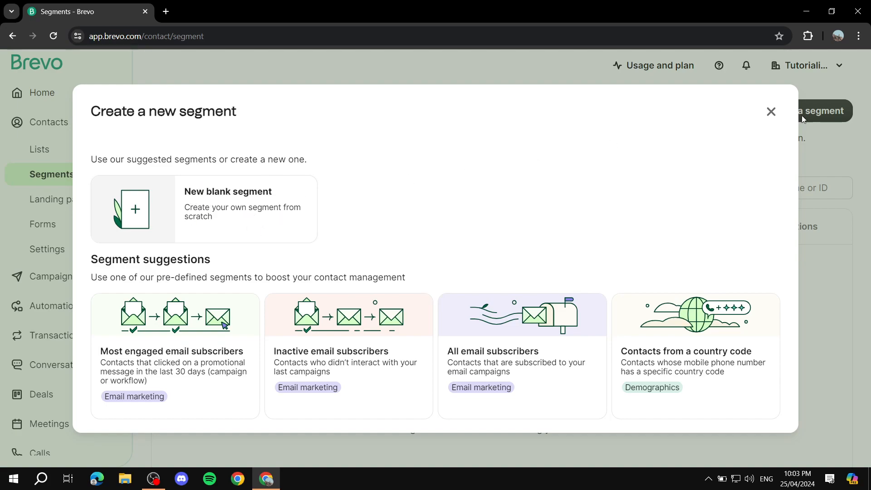
left_click(770, 111)
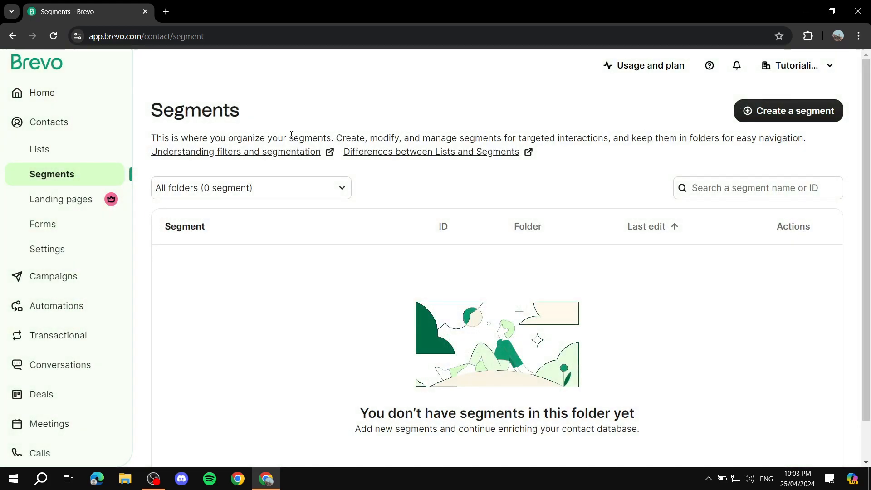
left_click(60, 208)
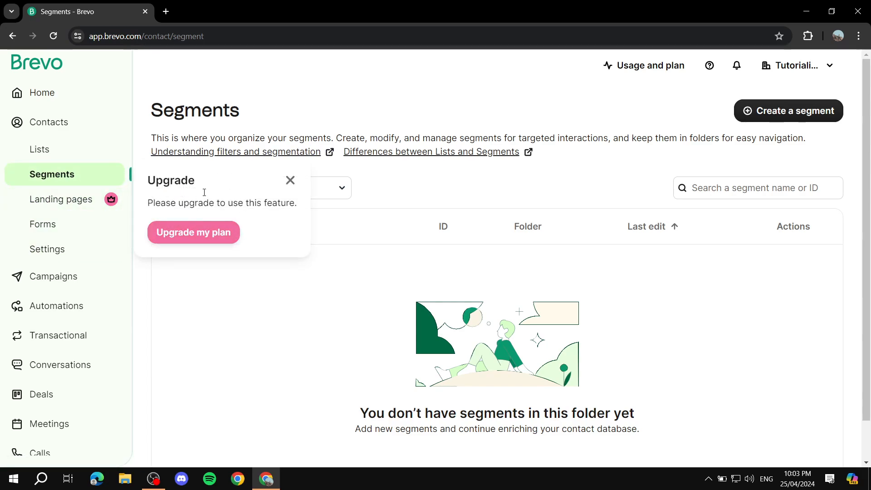
Step: Open Forms, look at the Update profile tab, and return to the empty Subscription forms list
left_click(43, 224)
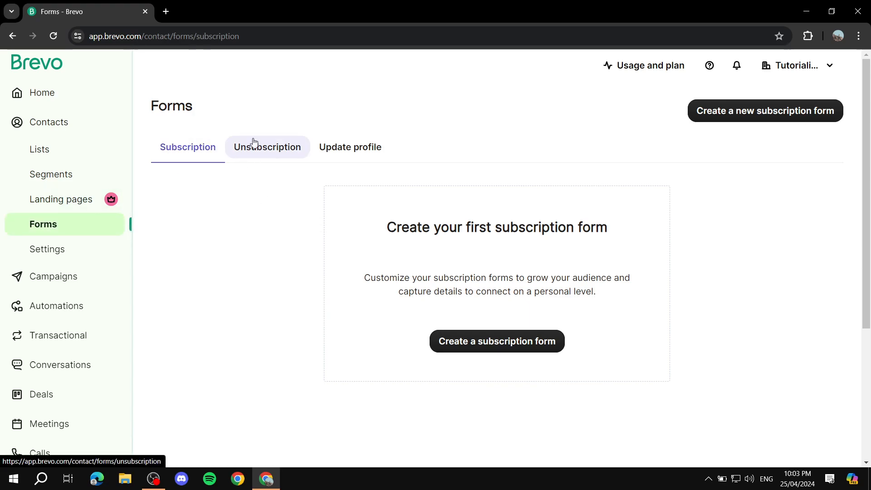
left_click(349, 146)
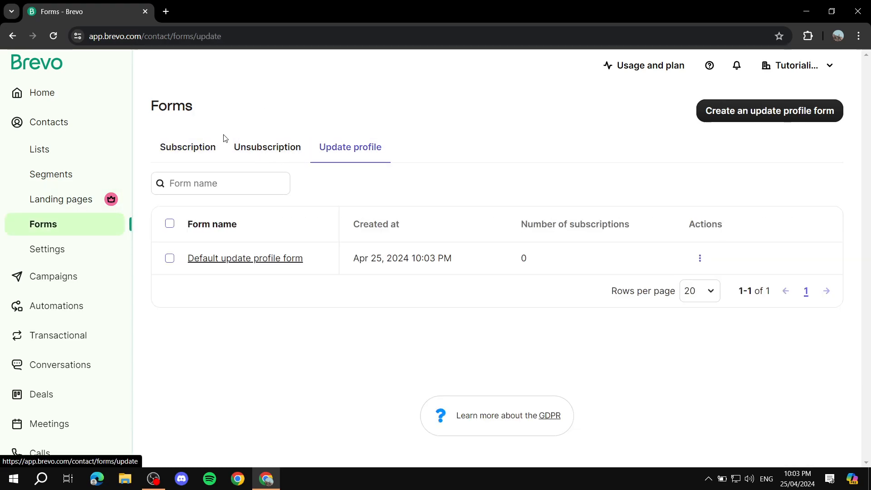
left_click(221, 144)
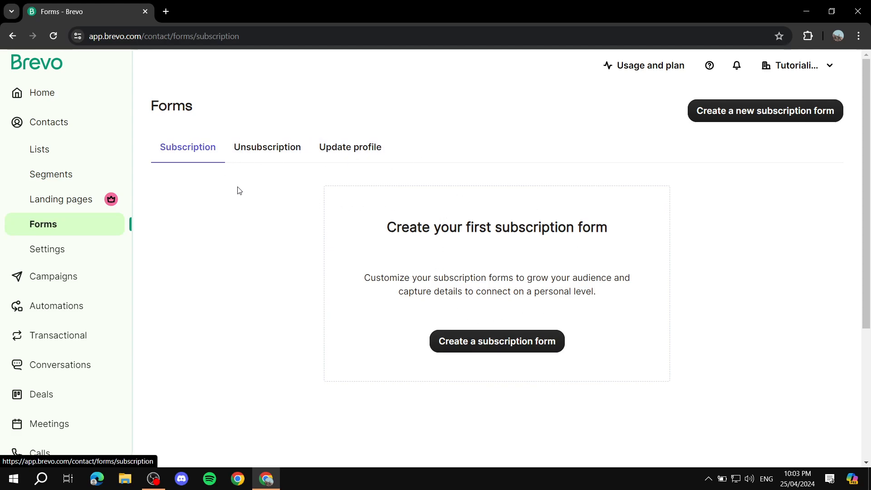
left_click_drag(233, 257, 235, 318)
left_click(236, 320)
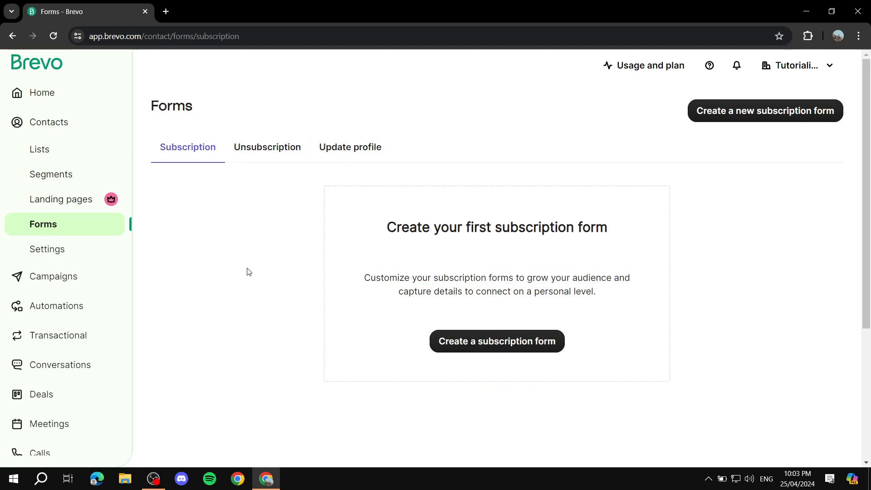
Step: Create a new subscription form named 'Example' with GDPR fields enabled
left_click(781, 111)
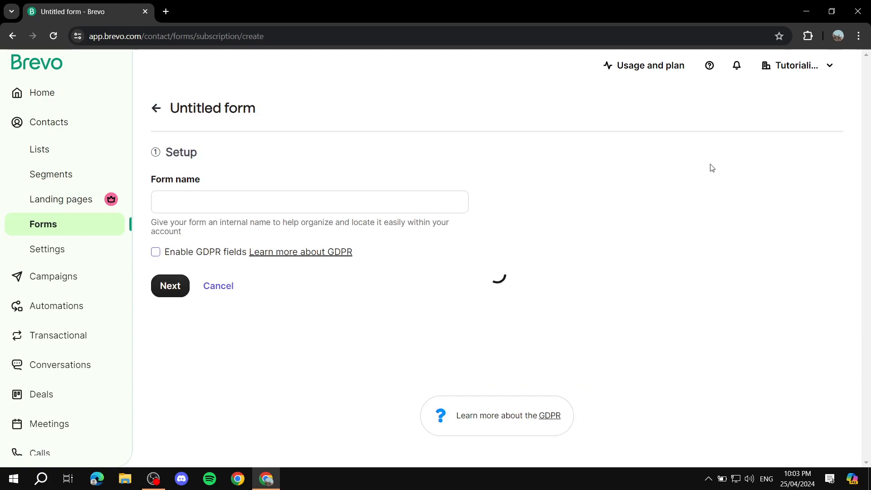
left_click(310, 200)
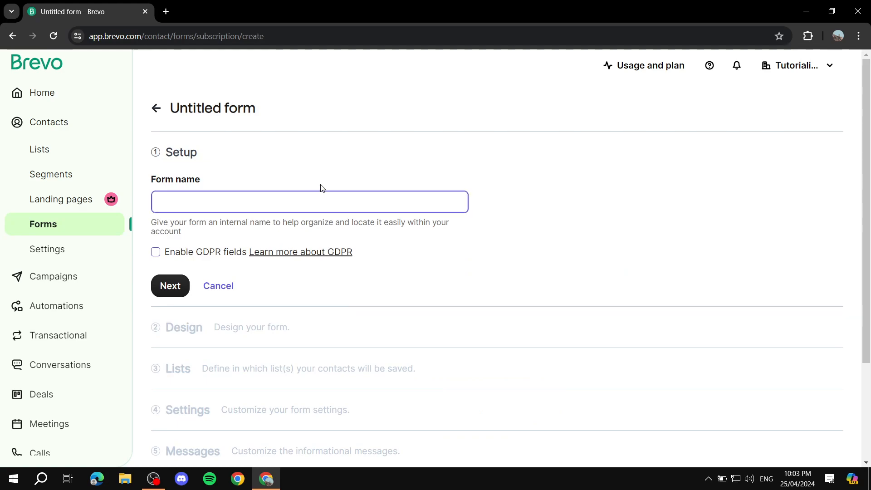
type("Examp")
left_click(155, 251)
left_click(169, 286)
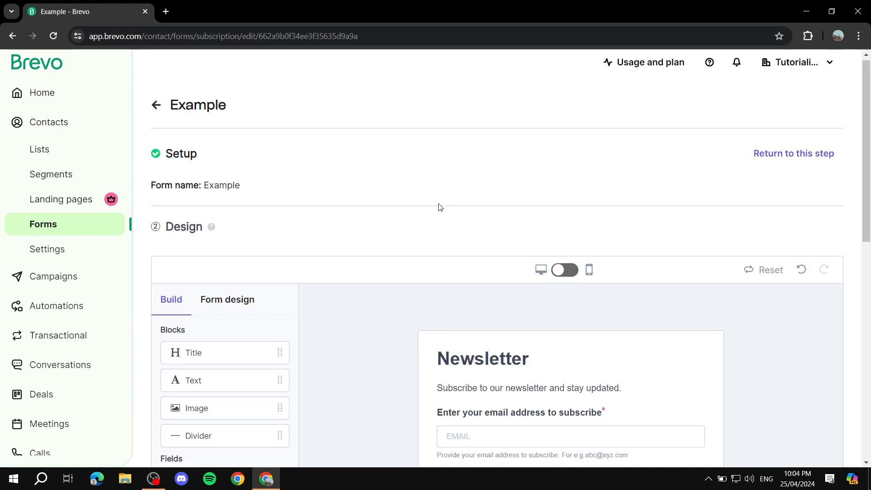
Step: Replace the 'Newsletter' form title with 'Write whatever'
scroll(414, 189, "down", 1)
scroll(495, 235, "down", 5)
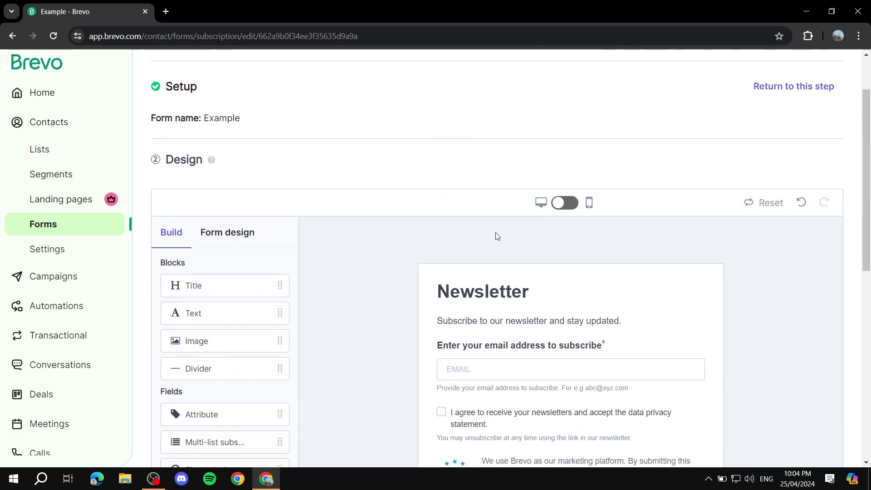
scroll(489, 228, "up", 3)
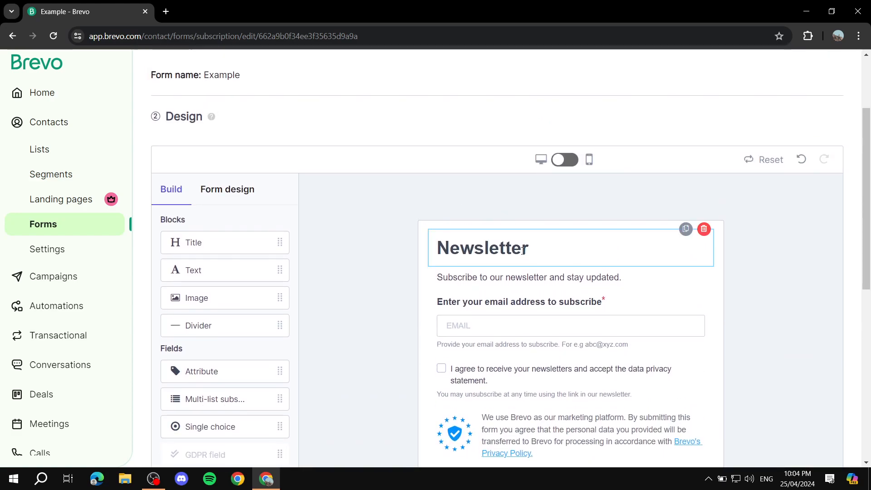
left_click(481, 249)
scroll(414, 278, "down", 1)
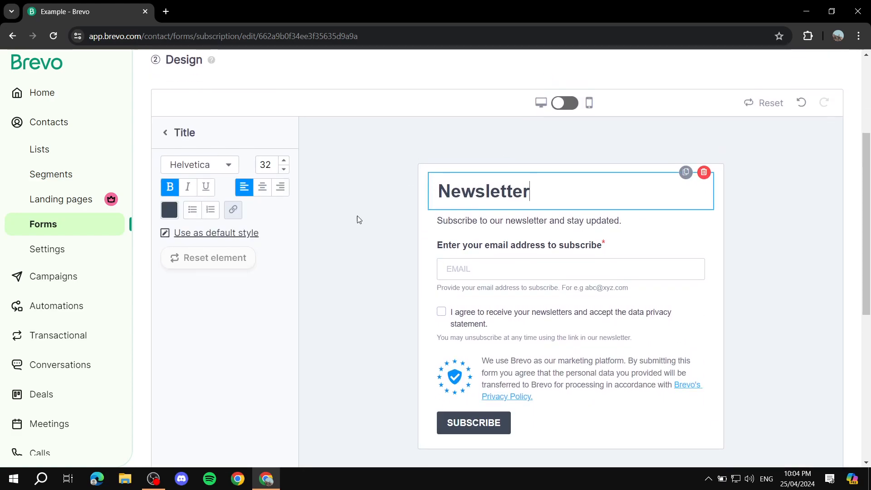
left_click(165, 133)
left_click(531, 190)
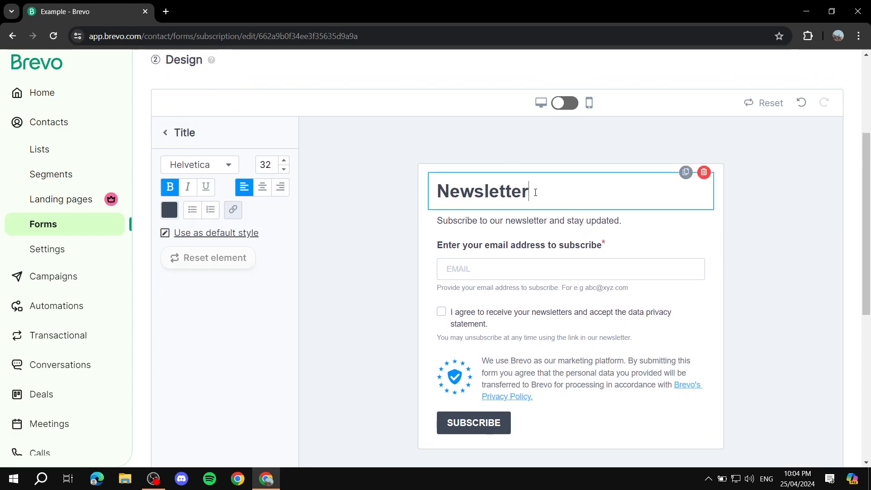
left_click_drag(543, 200, 484, 198)
left_click(458, 194)
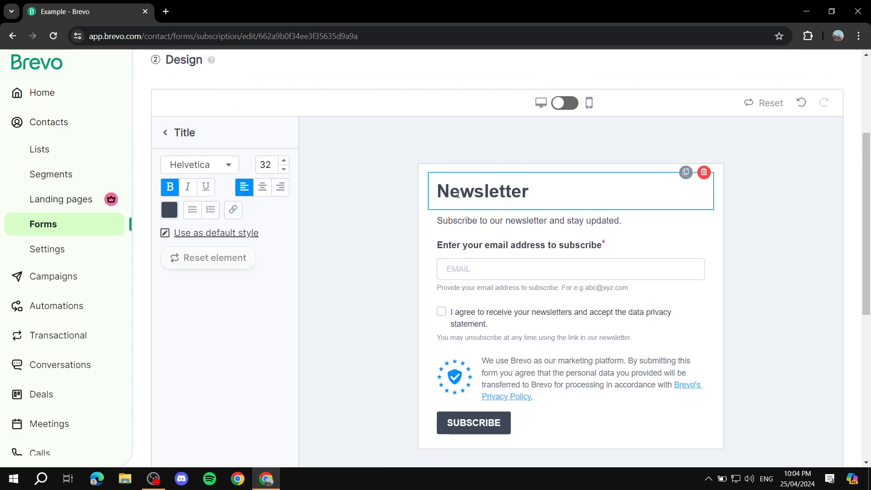
key("ctrl+a")
left_click(552, 198)
key("BackSpace")
key("BackSpace")
key("BackSpace")
key("BackSpace")
key("BackSpace")
key("BackSpace")
key("BackSpace")
key("BackSpace")
key("BackSpace")
type("W")
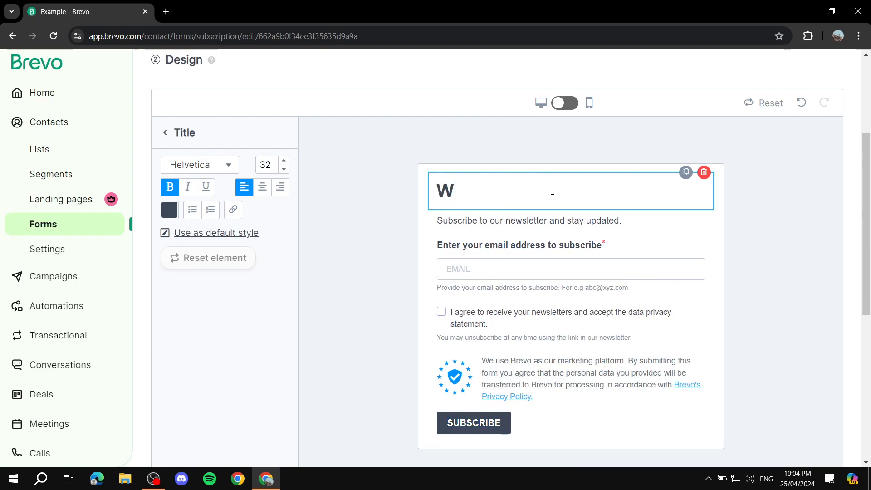
type("rite whatever")
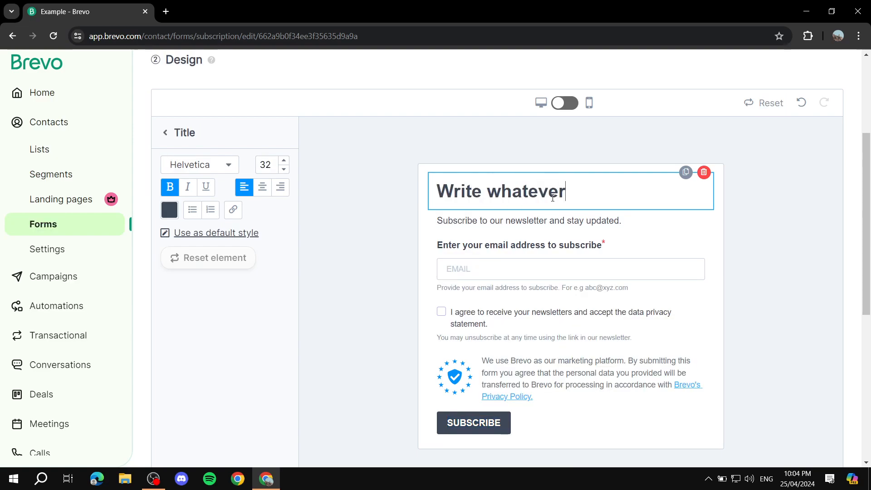
Step: Centre the 'Write whatever' title, colour it black, and open the email field's settings
left_click(586, 220)
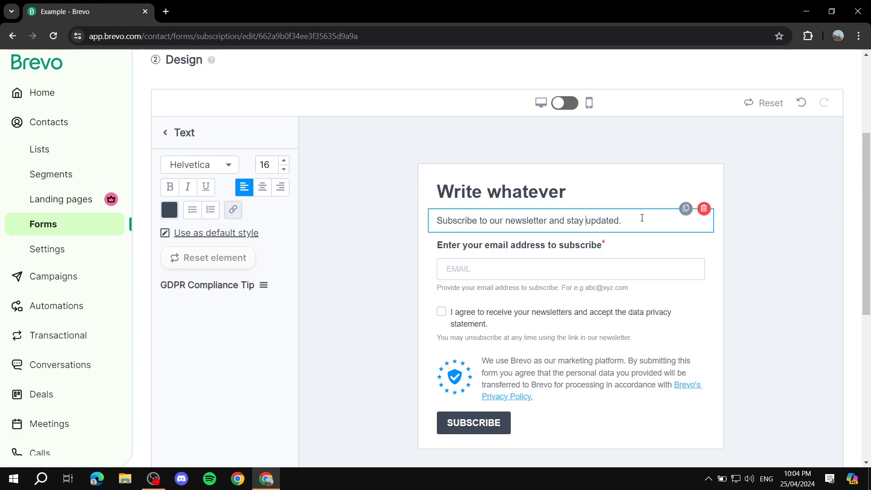
left_click(589, 187)
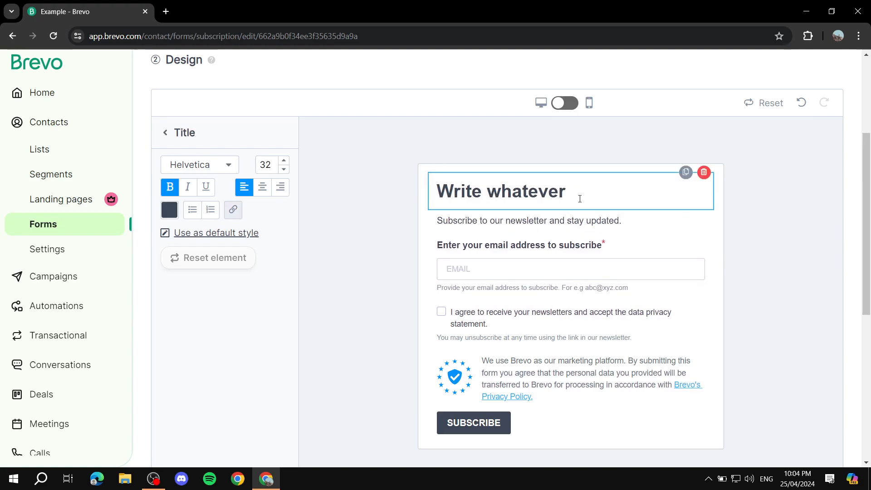
left_click(262, 188)
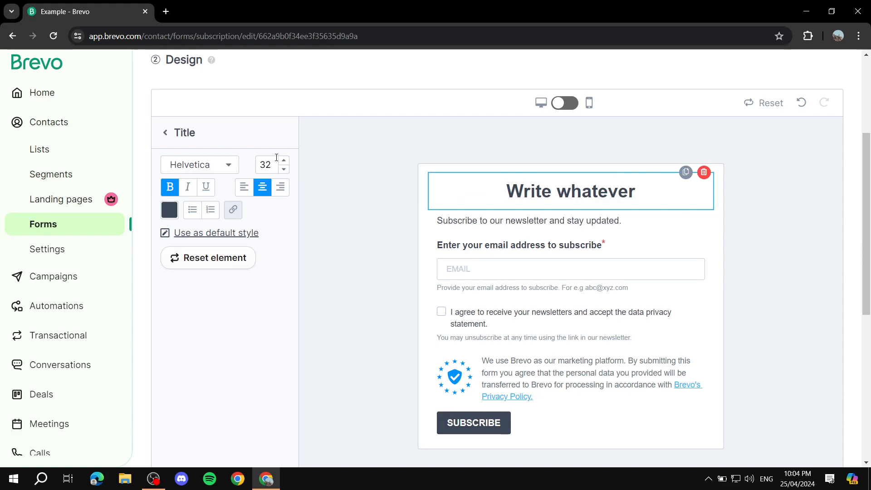
left_click(170, 210)
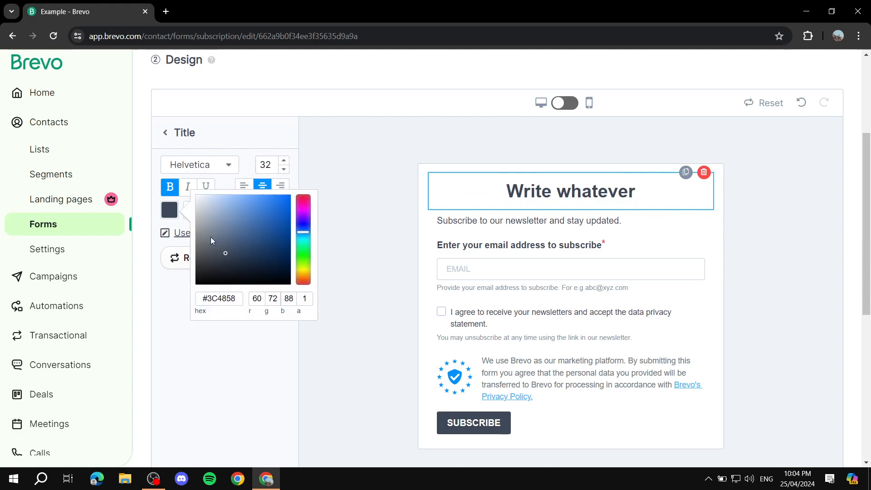
left_click_drag(205, 273, 207, 327)
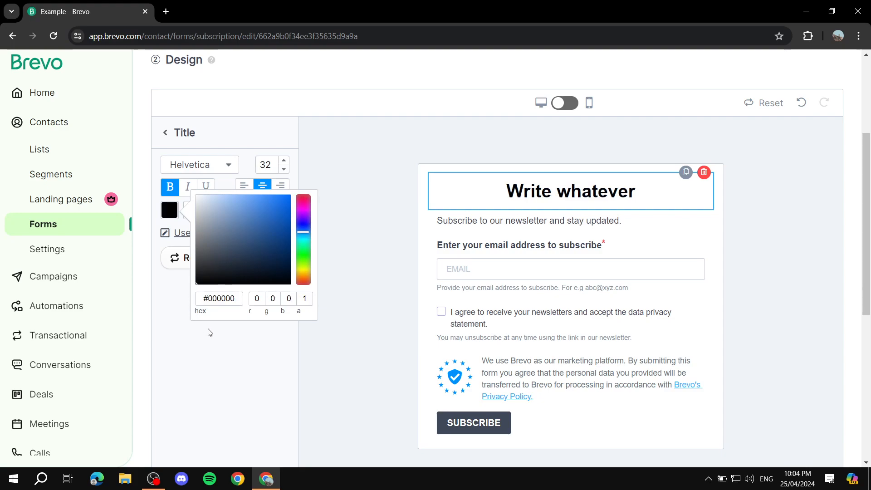
left_click(209, 325)
left_click(357, 255)
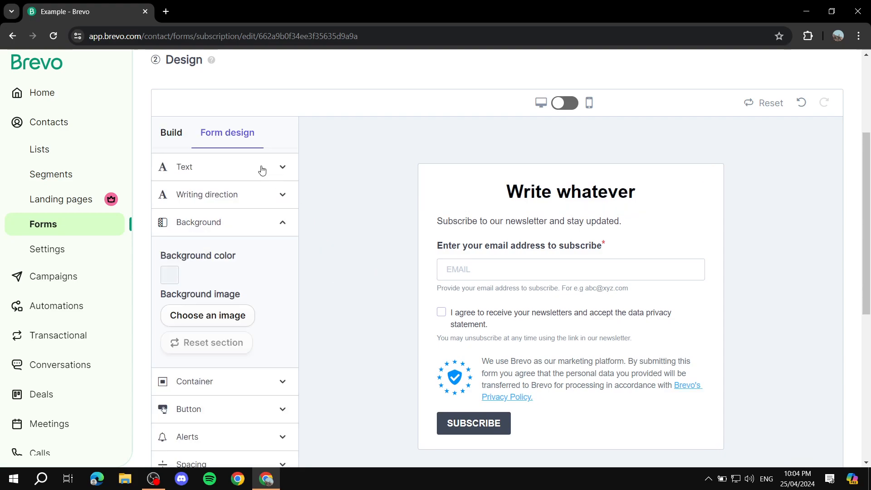
scroll(408, 173, "down", 2)
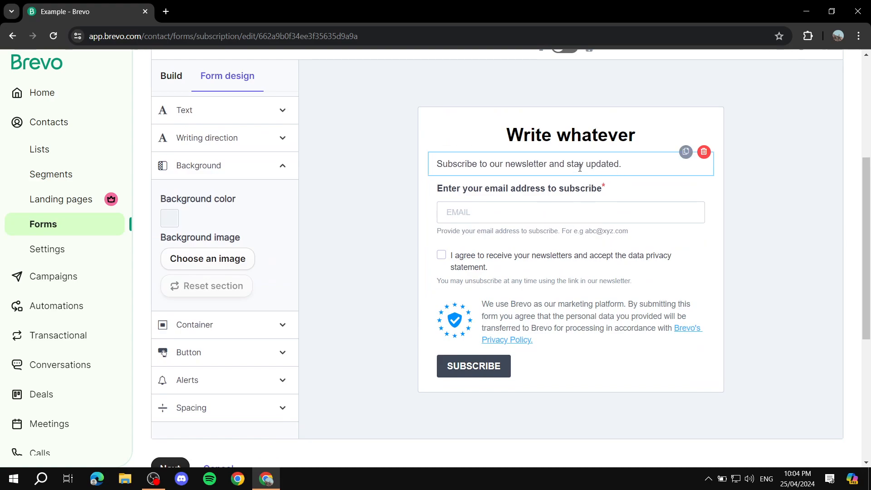
double_click(582, 205)
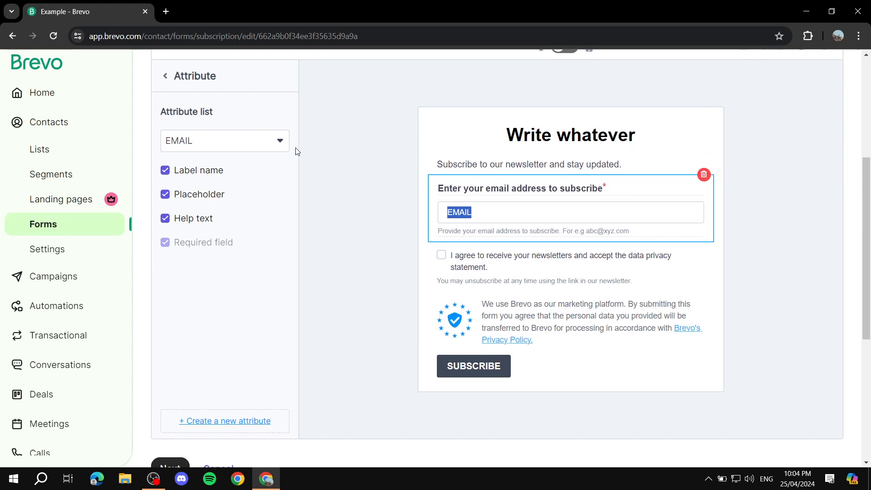
Step: Switch the field to the FIRSTNAME attribute with a single-line field size
left_click(275, 145)
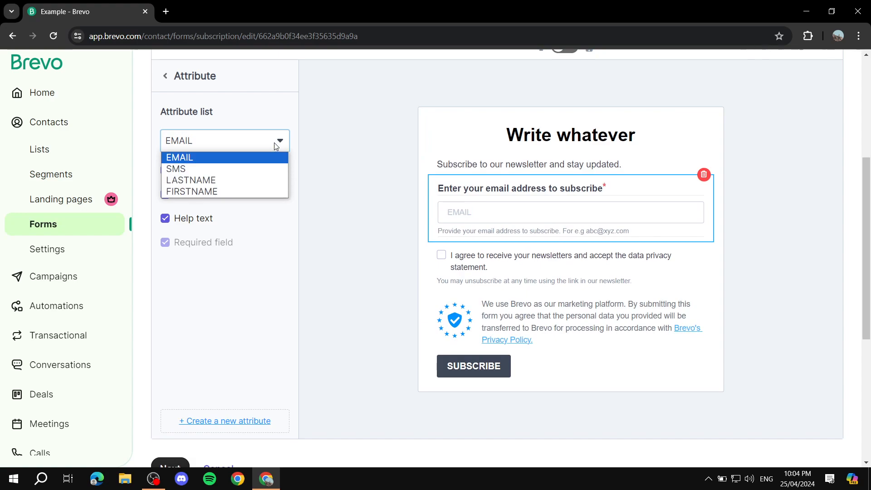
left_click(225, 192)
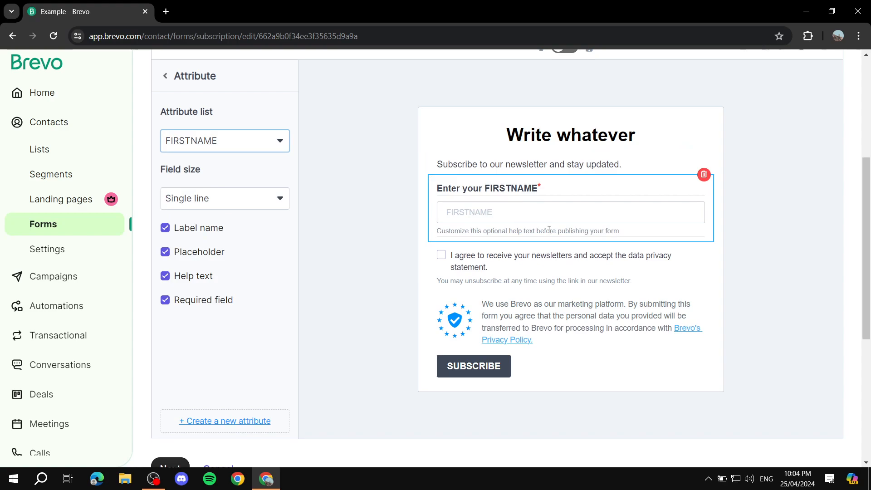
left_click(258, 198)
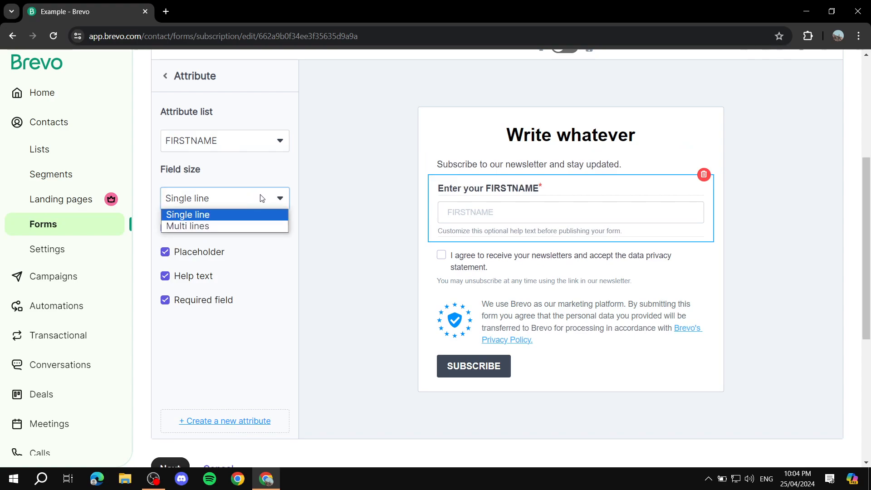
left_click(247, 225)
left_click(250, 207)
left_click(249, 215)
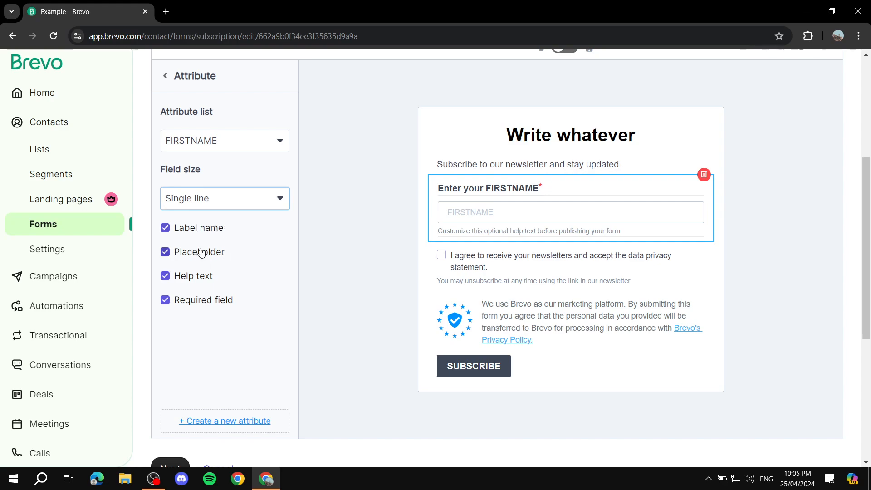
Step: Keep the FIRSTNAME placeholder visible and remove the help text beneath the field
left_click_drag(172, 251, 178, 253)
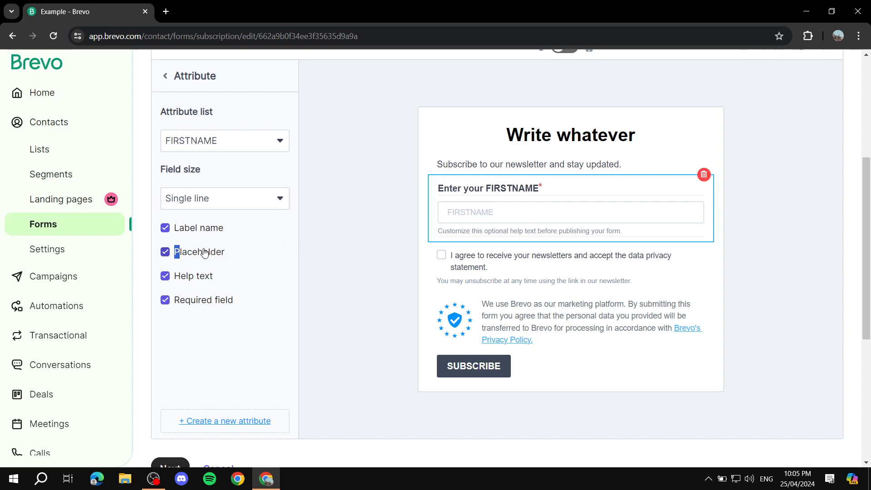
left_click(166, 253)
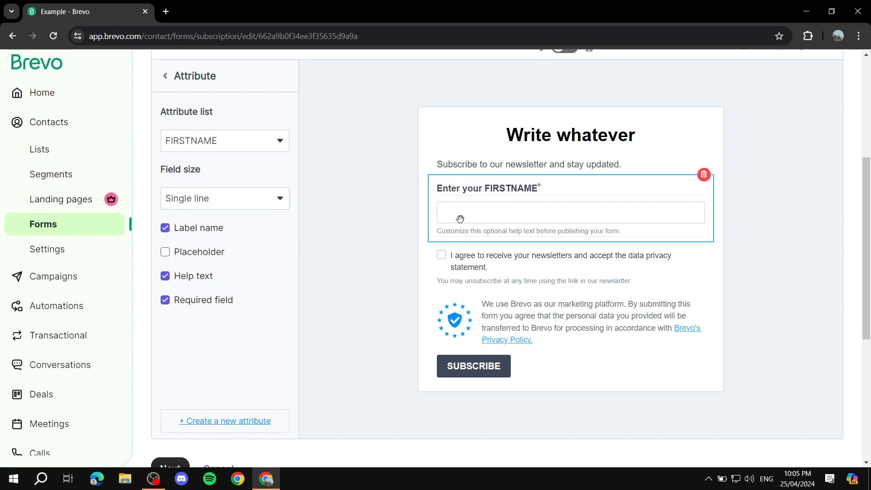
left_click(165, 253)
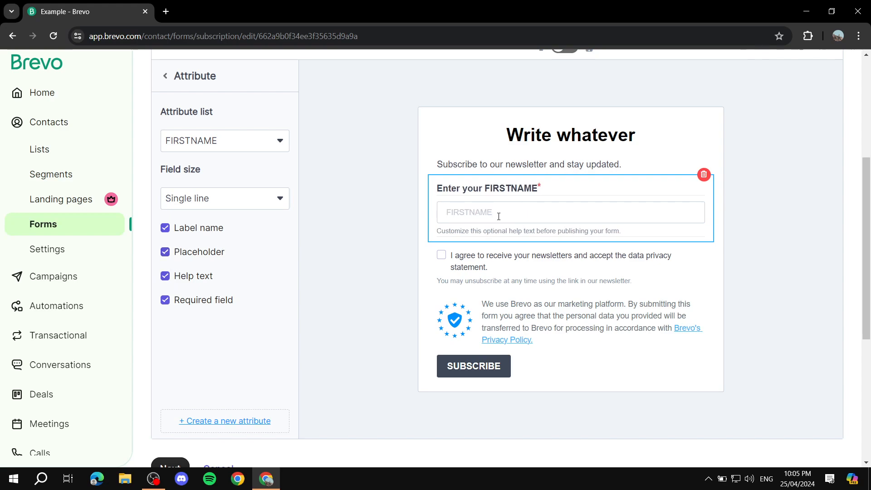
left_click(166, 276)
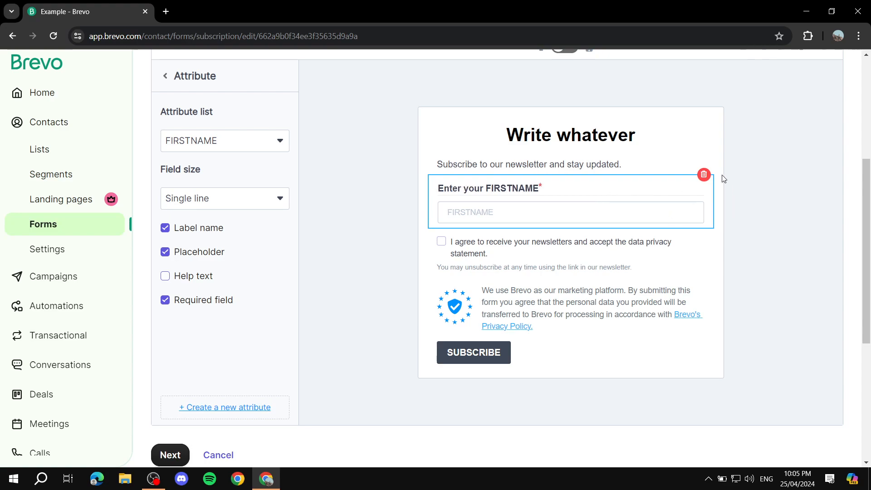
left_click(776, 193)
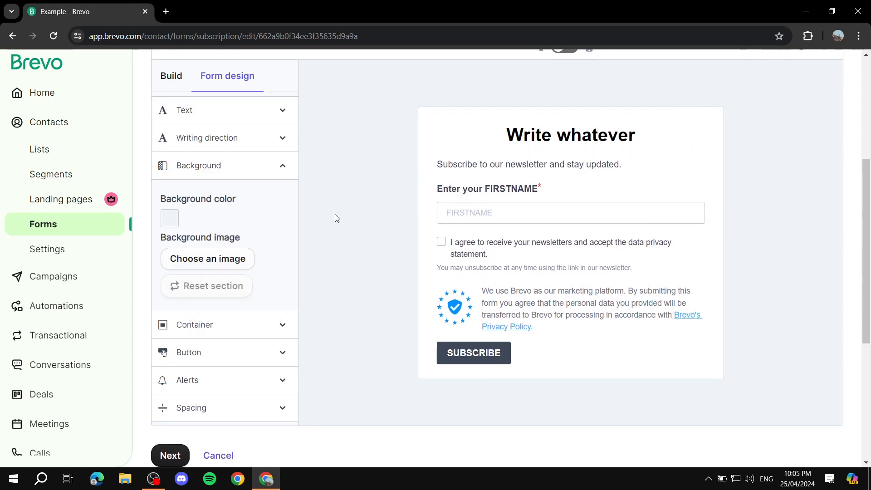
scroll(245, 241, "down", 3)
scroll(251, 247, "up", 4)
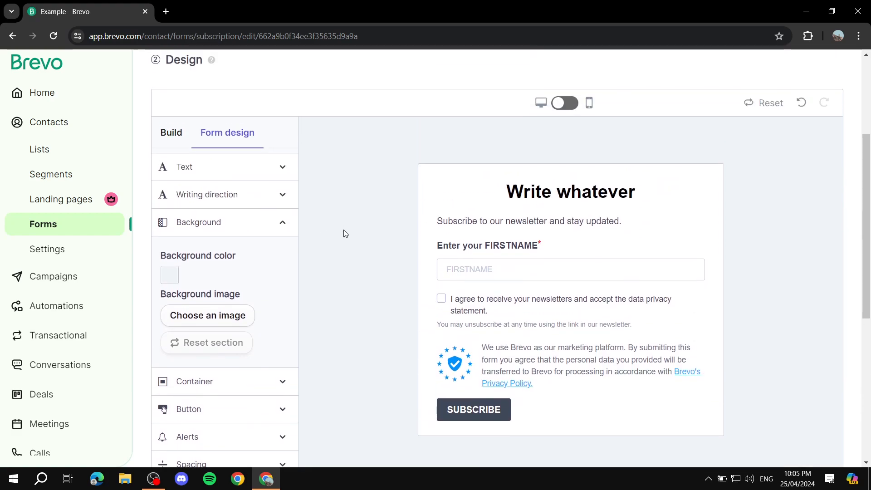
Step: Drag an Attribute block under FIRSTNAME to add a required EMAIL field without help text
left_click(172, 133)
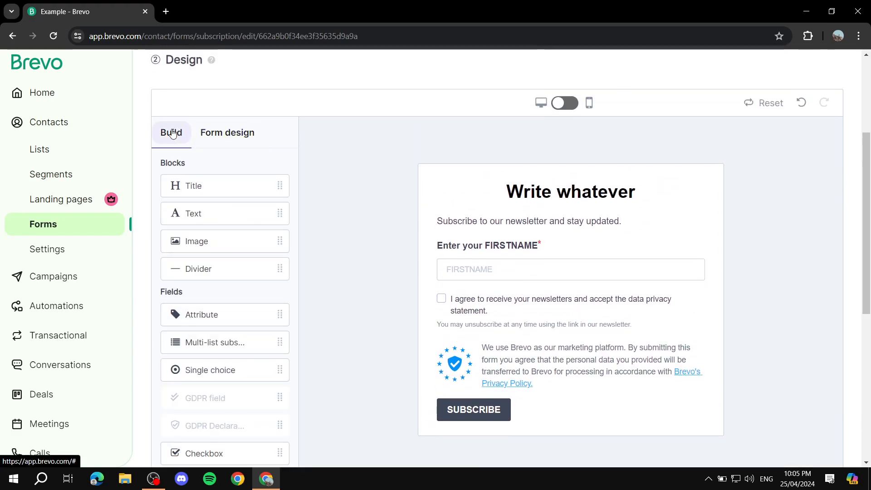
scroll(243, 150, "down", 1)
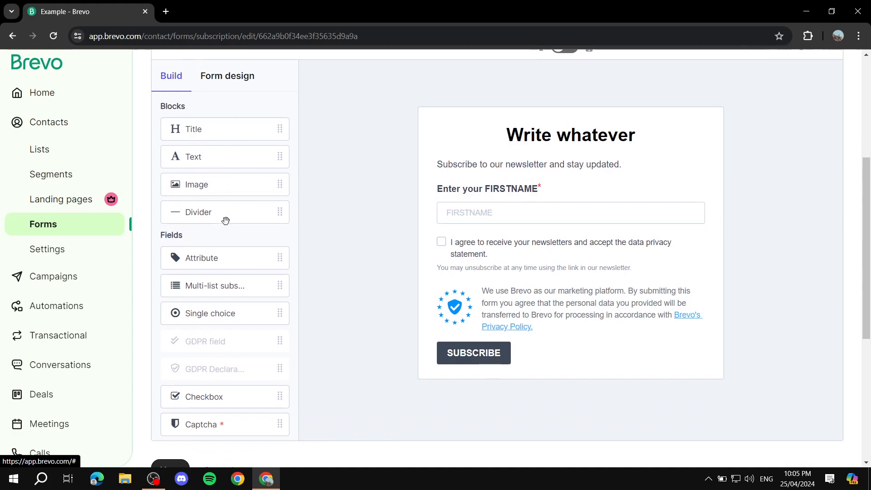
left_click_drag(182, 249, 512, 240)
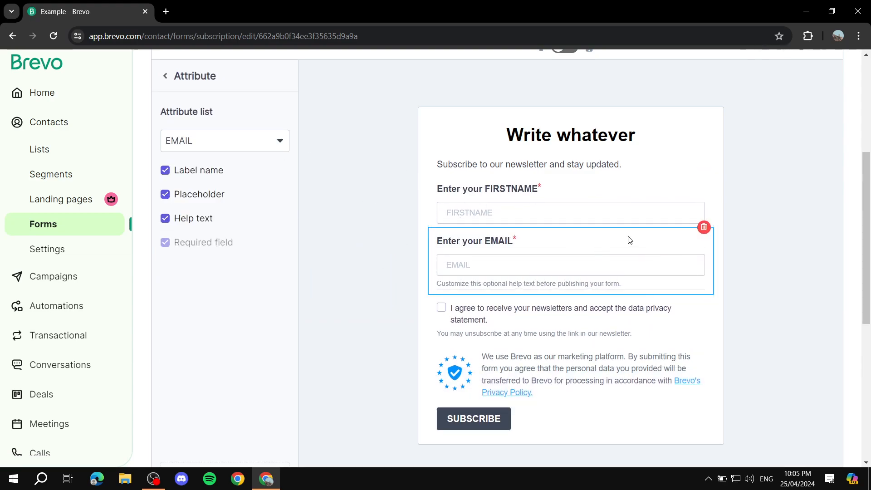
left_click(165, 219)
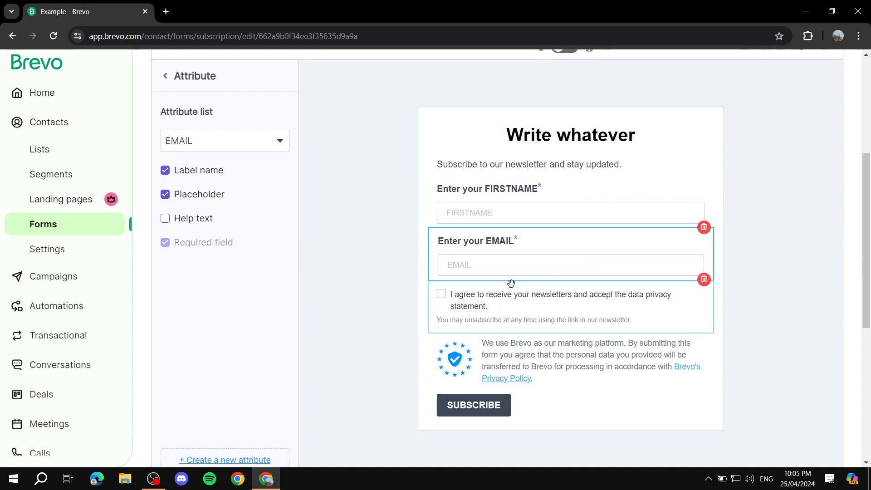
left_click(336, 253)
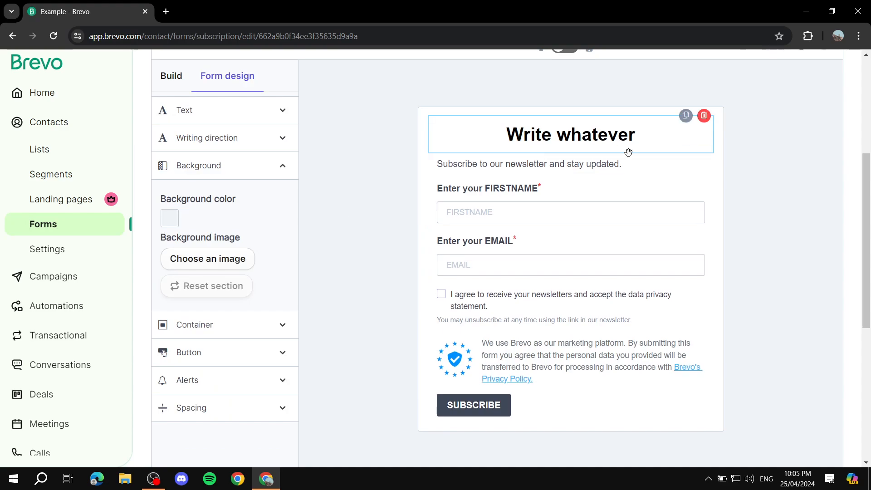
scroll(566, 162, "down", 1)
scroll(661, 181, "up", 2)
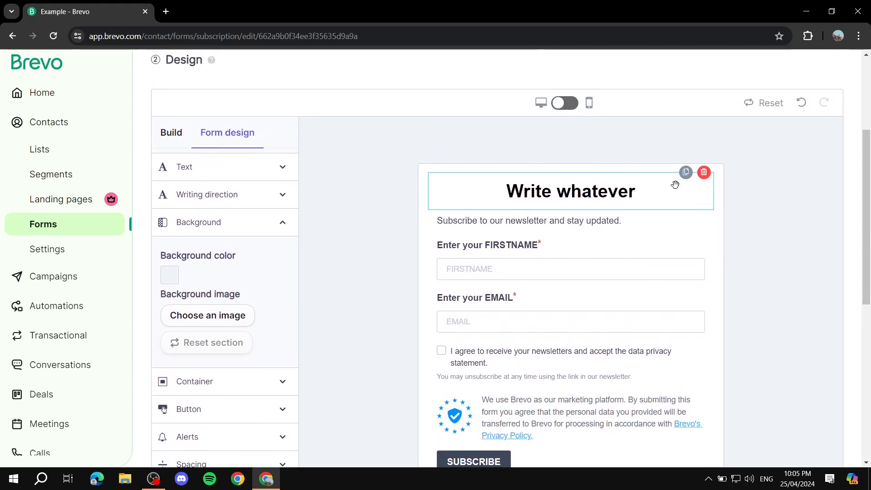
scroll(567, 214, "down", 5)
scroll(564, 196, "up", 3)
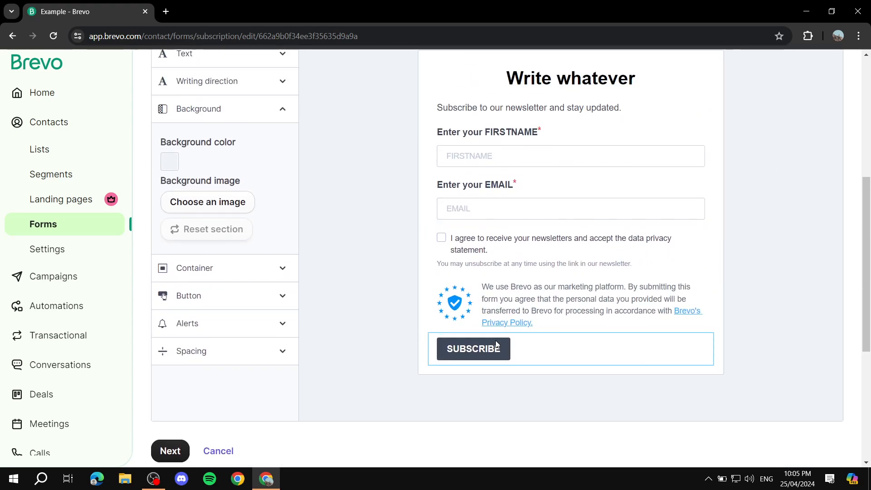
Step: Make the Subscribe button's background colour black
left_click(577, 298)
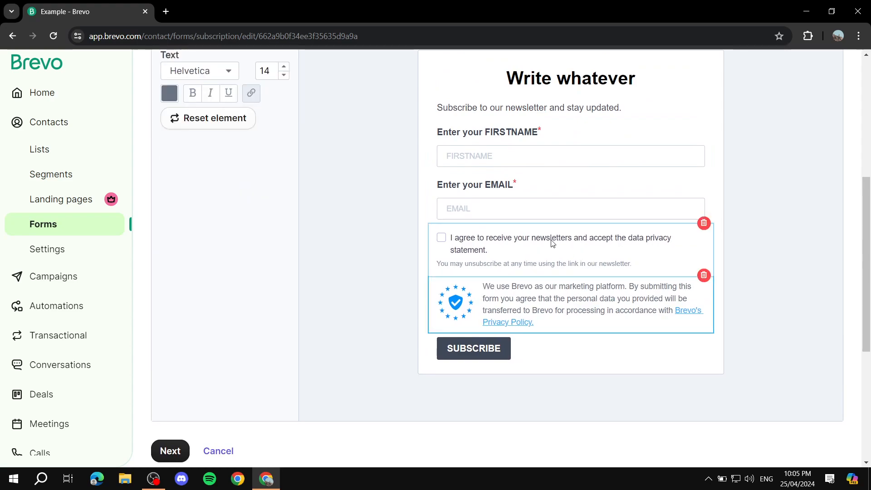
scroll(535, 245, "up", 1)
left_click(545, 416)
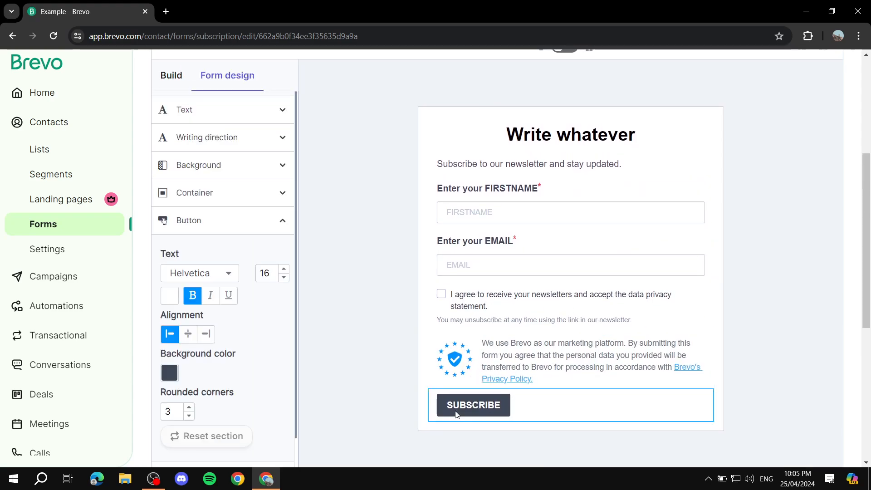
scroll(249, 238, "down", 2)
left_click(169, 218)
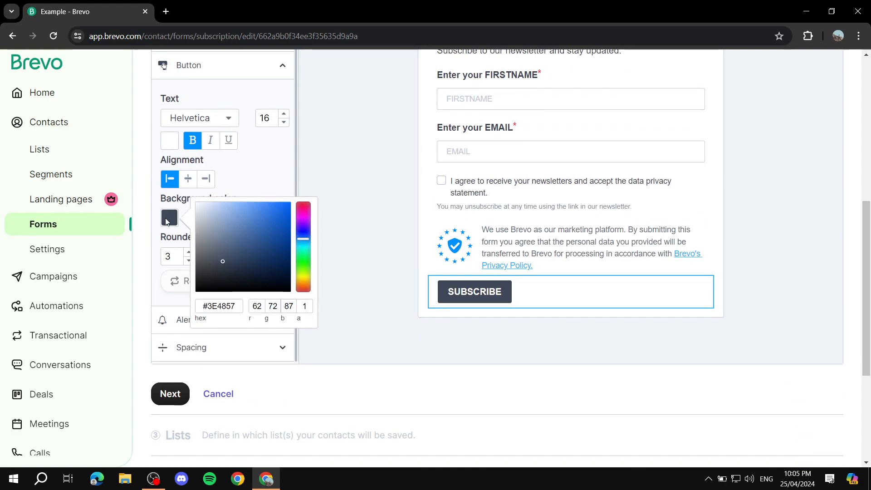
left_click_drag(224, 259, 175, 321)
left_click(361, 215)
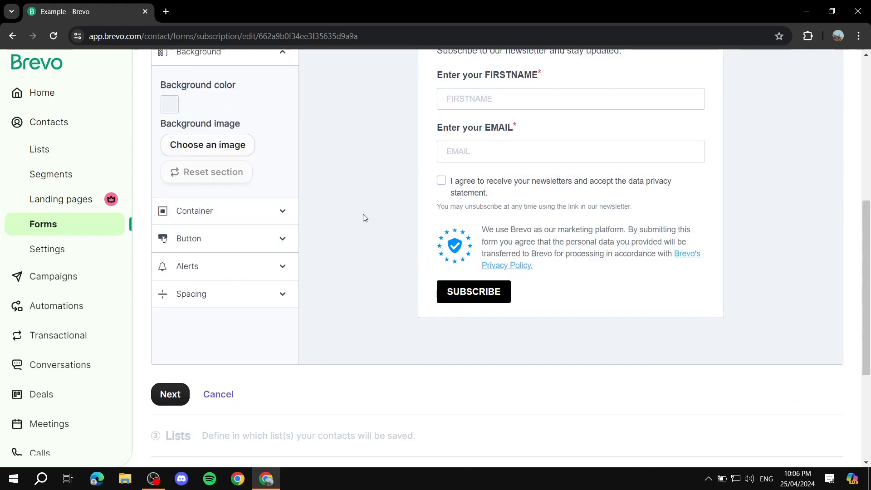
Step: Preview the form in mobile layout, then return to the desktop preview
scroll(499, 209, "up", 2)
scroll(657, 179, "up", 3)
scroll(615, 218, "down", 7)
scroll(590, 222, "up", 3)
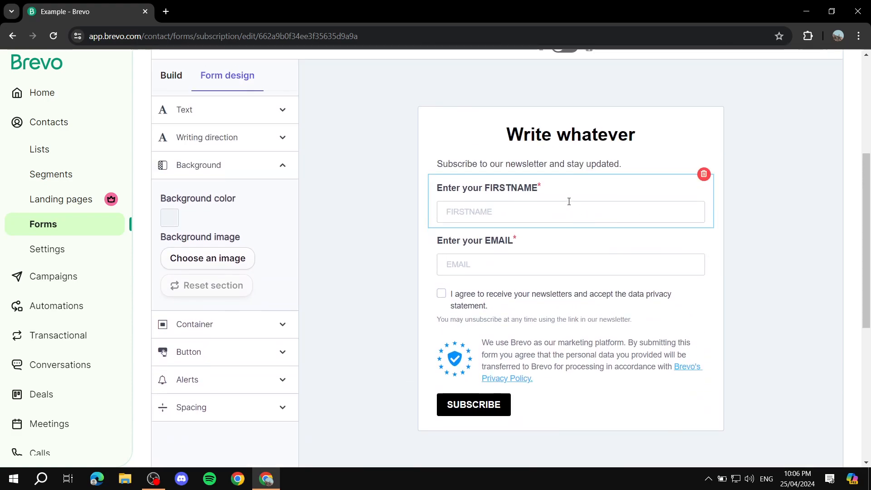
scroll(530, 190, "up", 2)
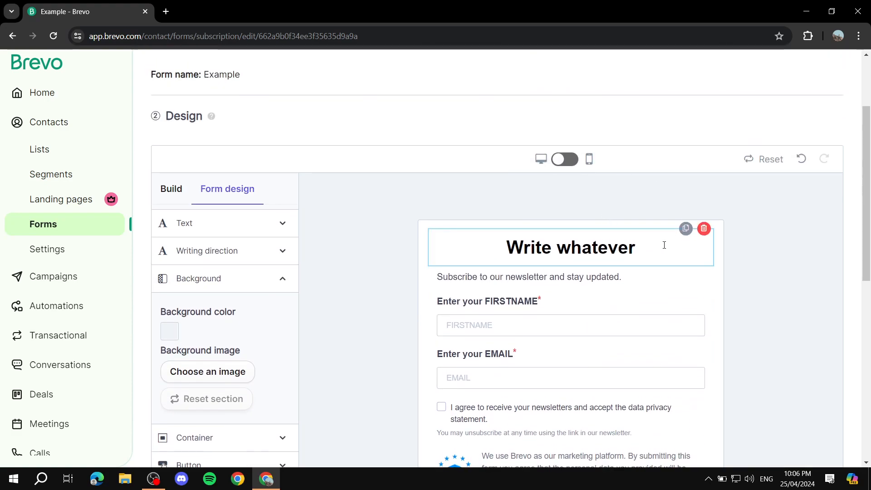
left_click(565, 160)
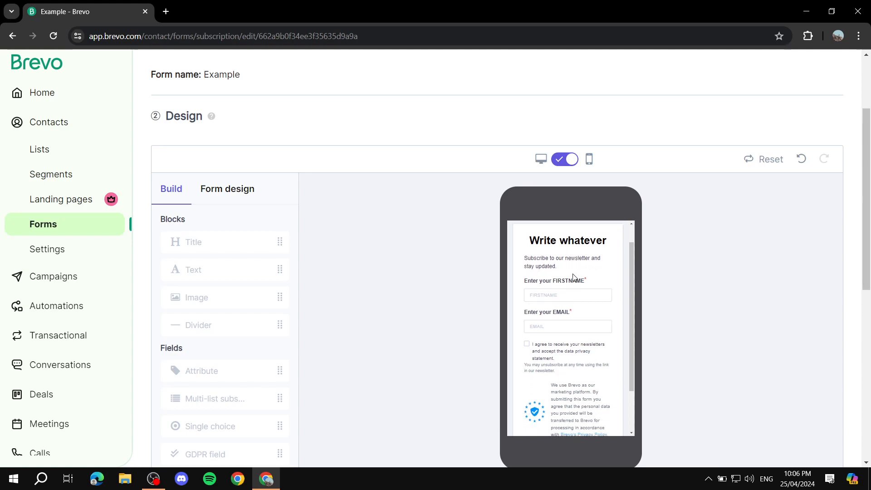
left_click(565, 160)
scroll(401, 212, "down", 5)
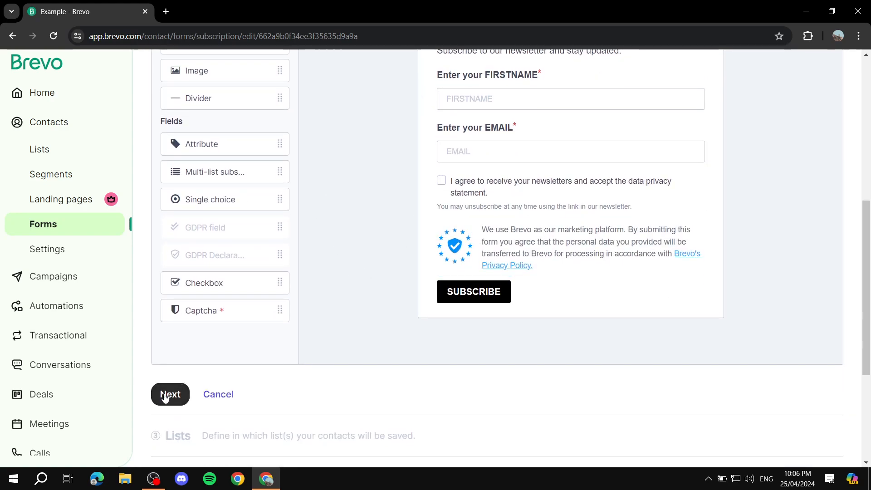
Step: Confirm the design and save subscribers to both 'Your first list' and '2nd list'
left_click(165, 396)
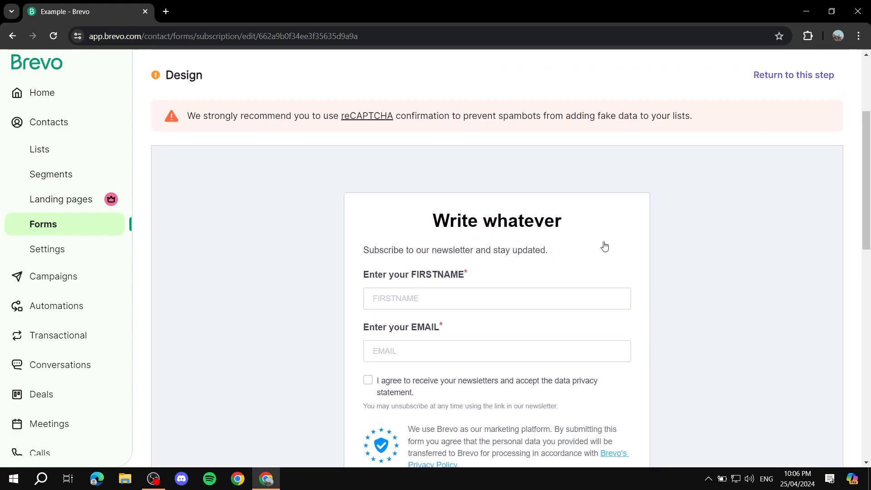
scroll(309, 154, "down", 1)
scroll(216, 96, "up", 1)
scroll(496, 142, "down", 6)
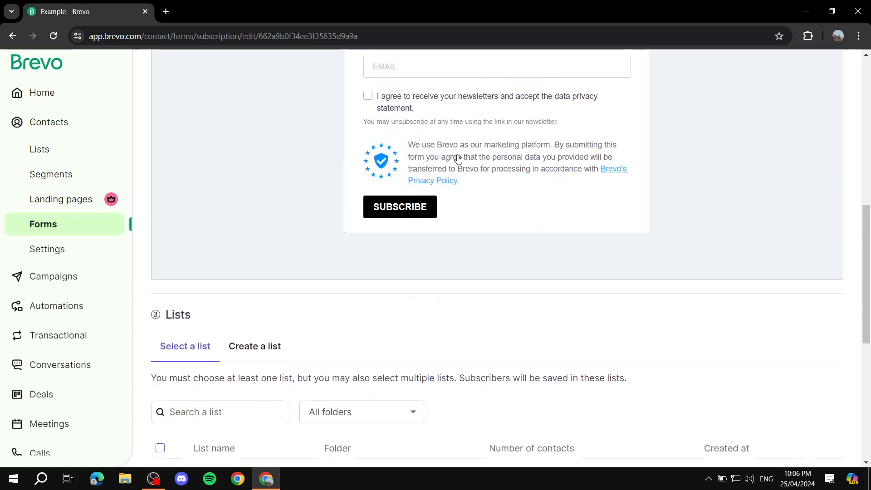
scroll(278, 305, "down", 3)
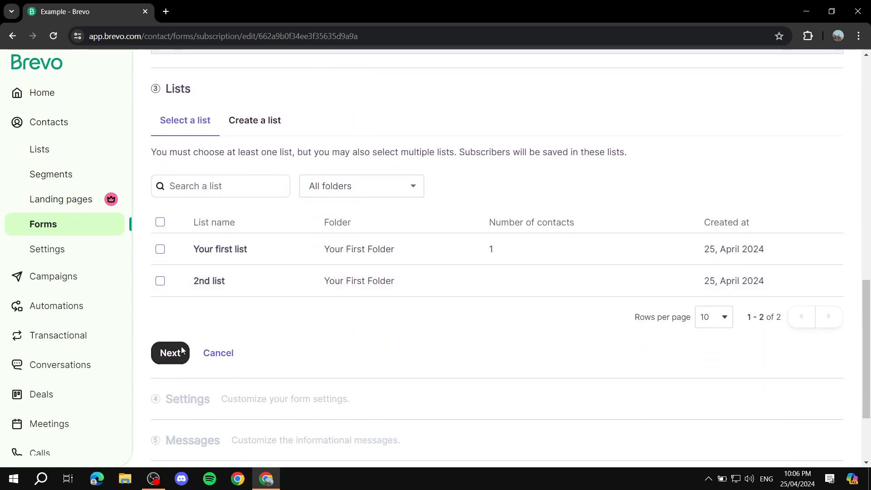
left_click(170, 352)
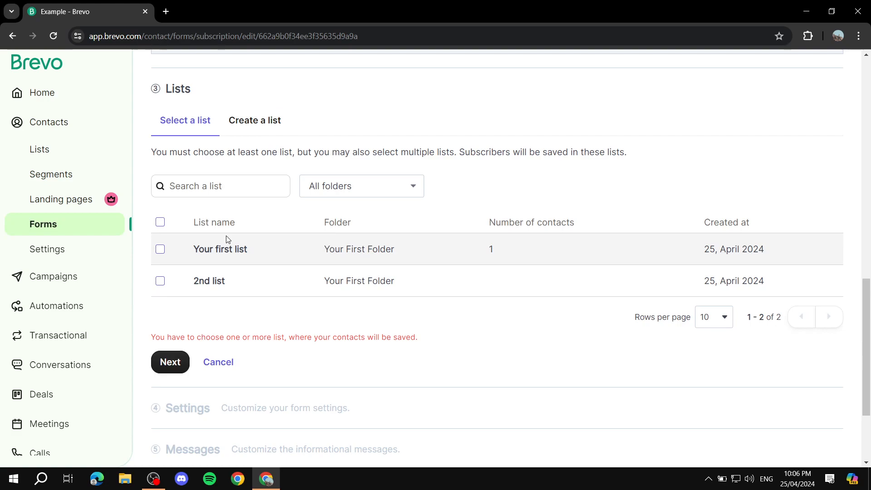
left_click(160, 249)
left_click(160, 282)
scroll(237, 282, "down", 3)
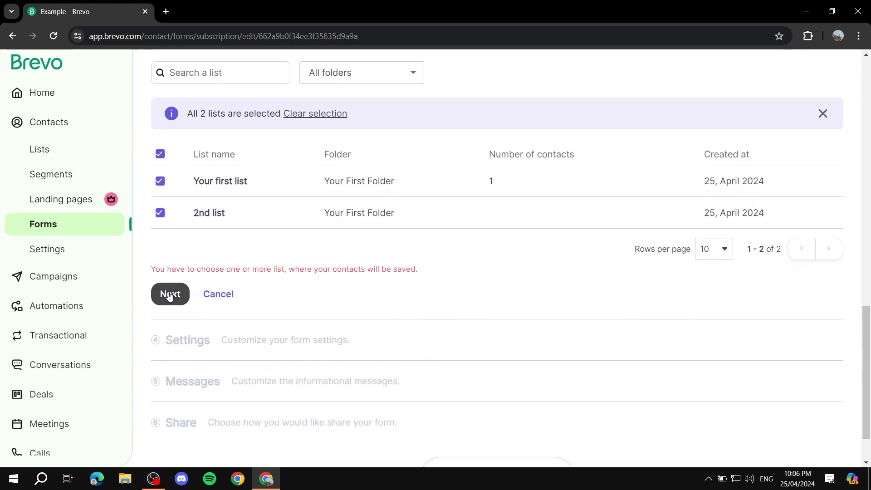
left_click(171, 292)
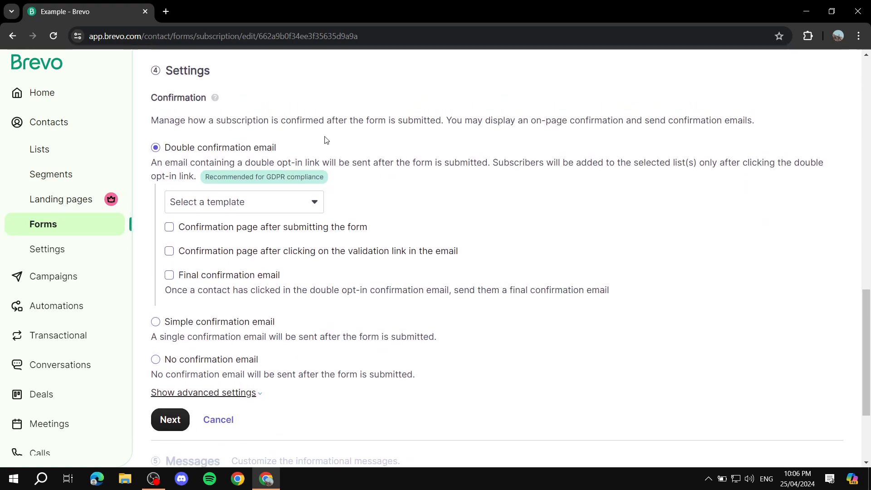
Step: Choose Default Template Double opt-in as the confirmation email template
scroll(237, 284, "down", 3)
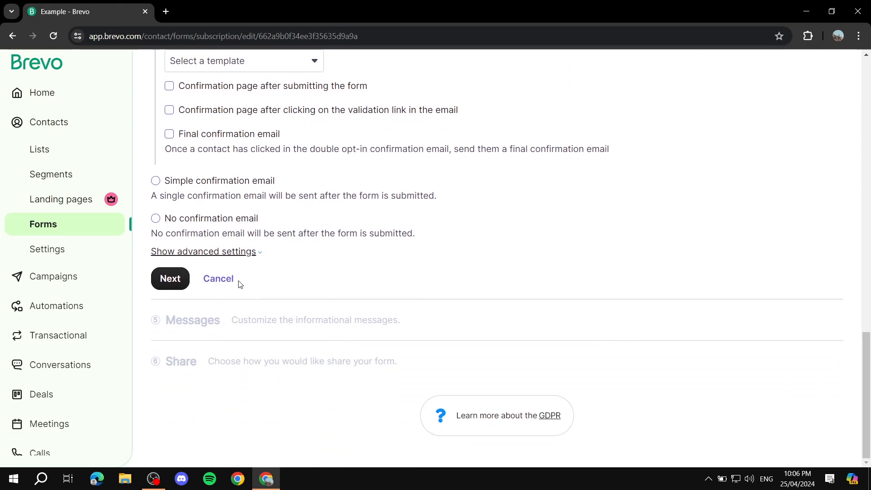
scroll(306, 139, "up", 6)
scroll(314, 245, "down", 2)
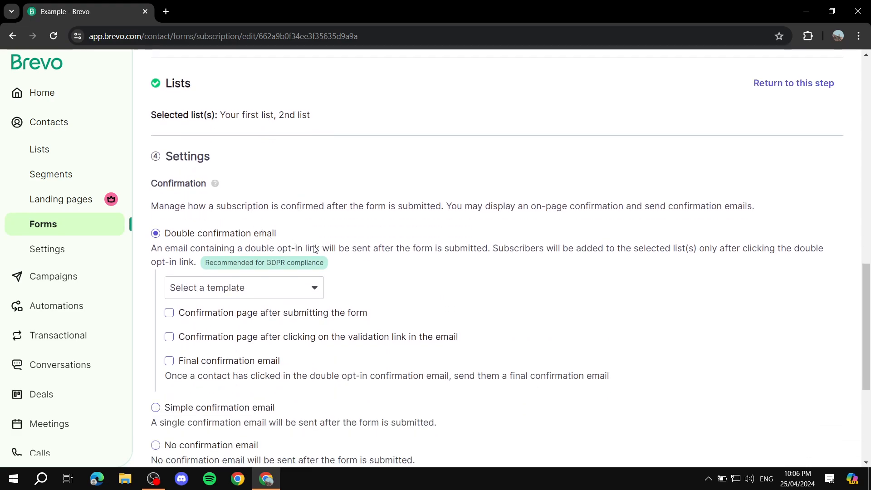
scroll(347, 254, "down", 5)
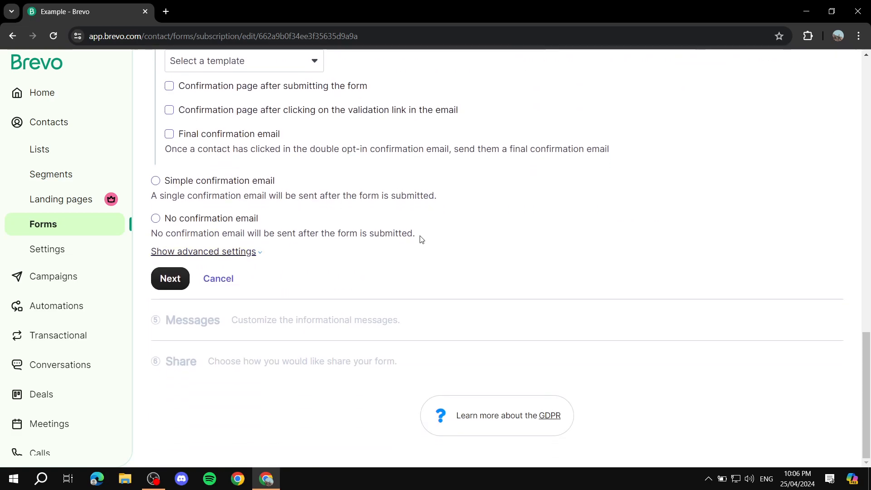
scroll(430, 234, "up", 3)
left_click(258, 178)
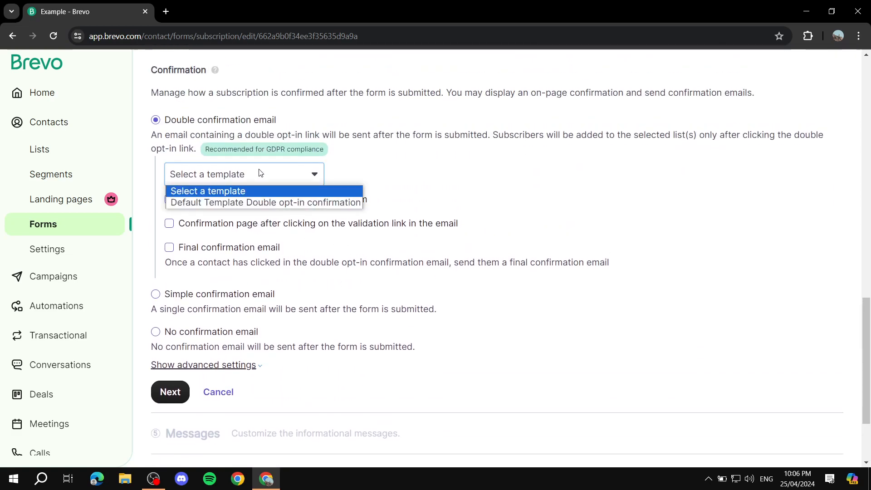
left_click(284, 201)
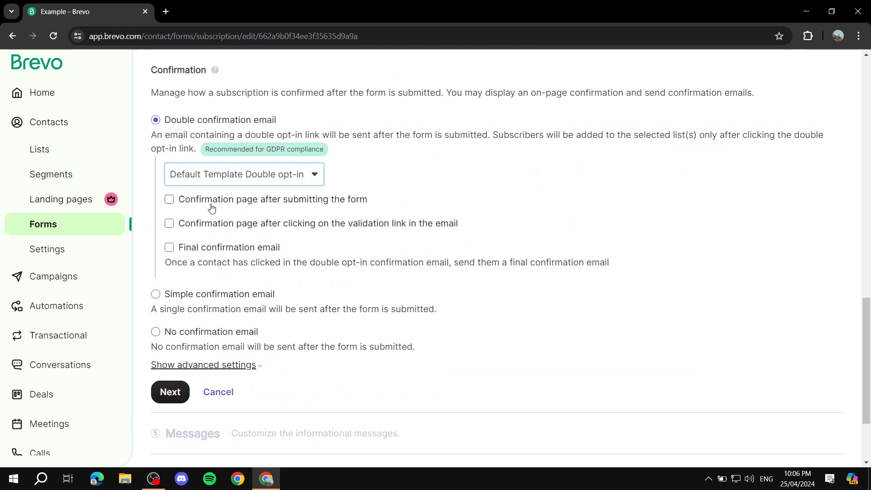
Step: Keep Double confirmation email selected and confirm the Settings step
scroll(585, 293, "up", 1)
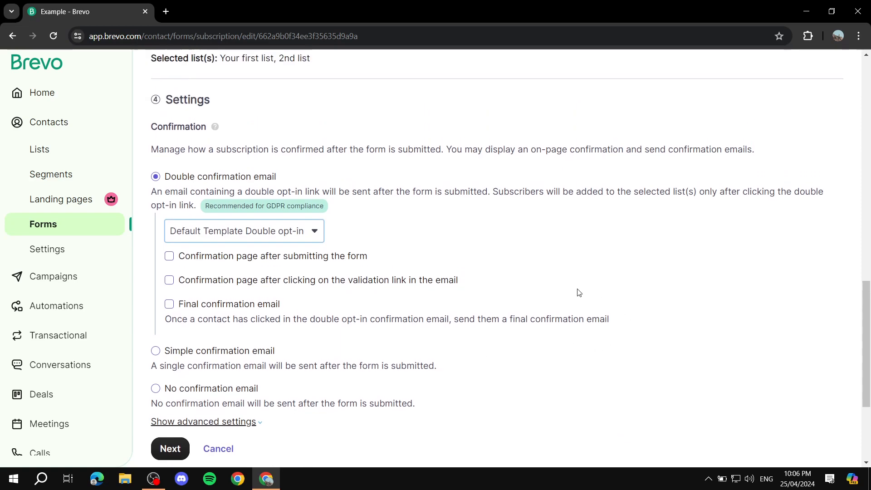
left_click(156, 351)
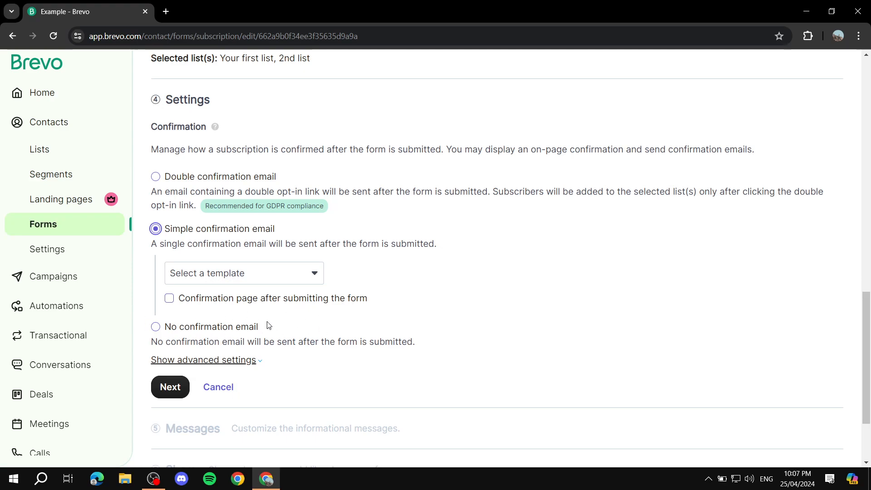
left_click(157, 178)
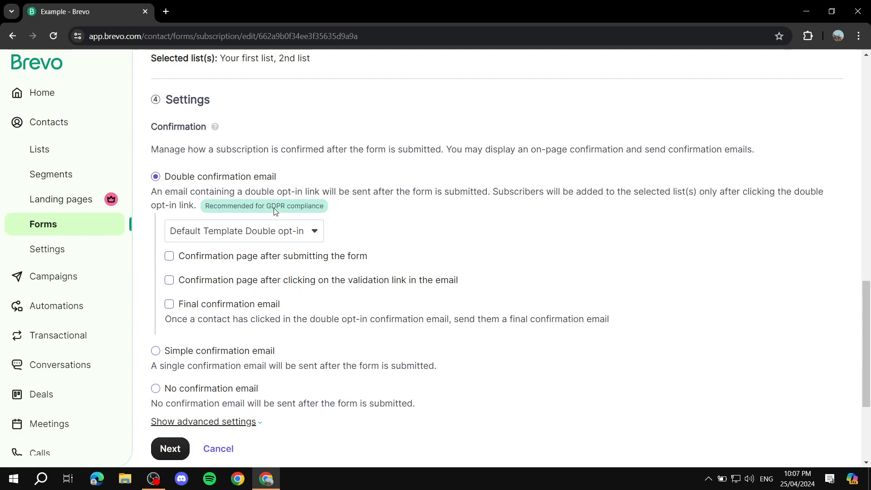
scroll(290, 261, "down", 3)
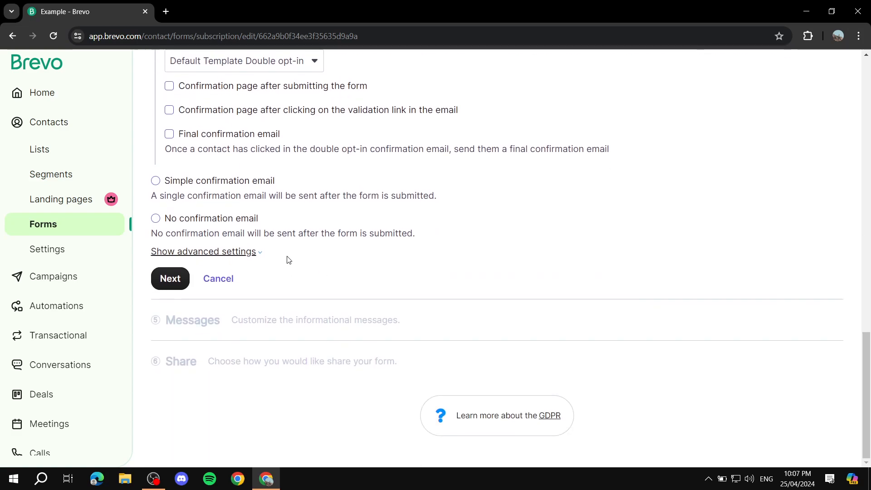
scroll(379, 266, "up", 3)
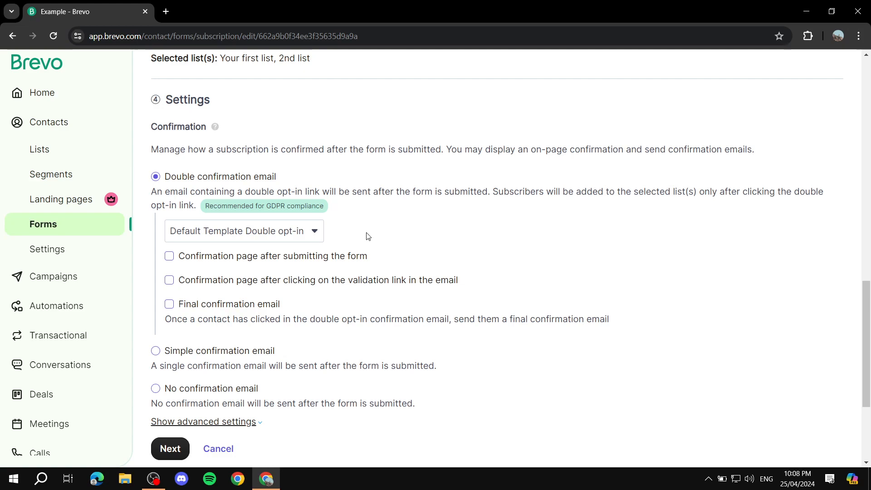
scroll(366, 236, "down", 3)
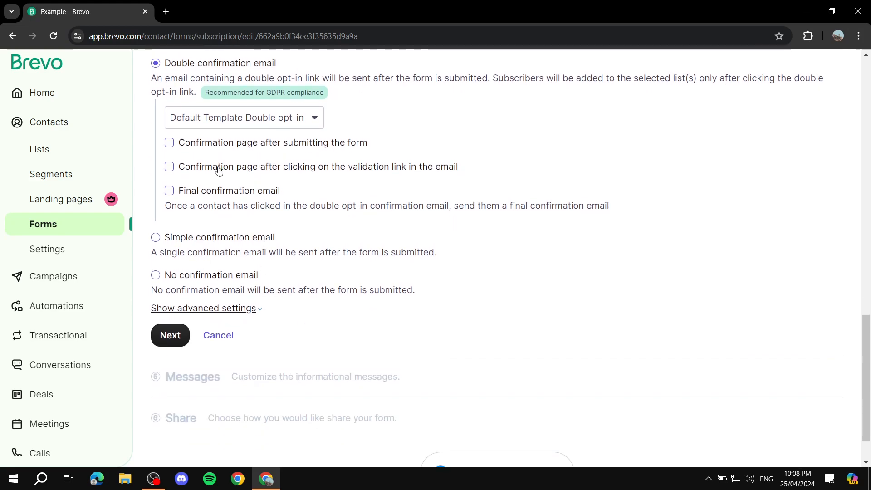
left_click(181, 333)
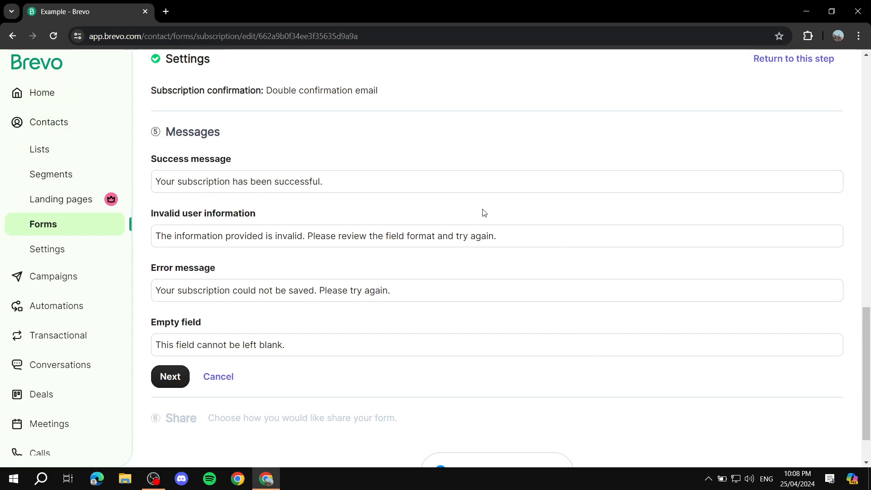
Step: Replace the default success message with 'Edit', leaving the other messages unchanged
left_click_drag(366, 182, 255, 210)
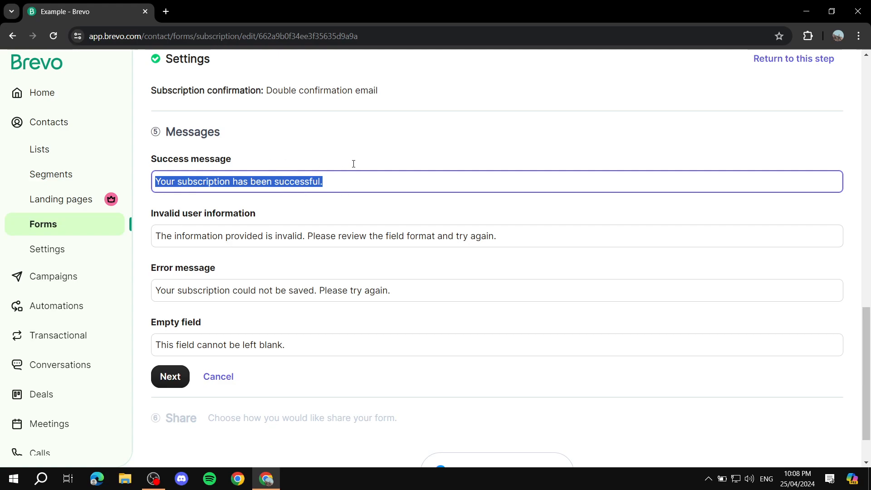
left_click(411, 156)
left_click(385, 181)
left_click_drag(385, 181, 138, 169)
type("Edit")
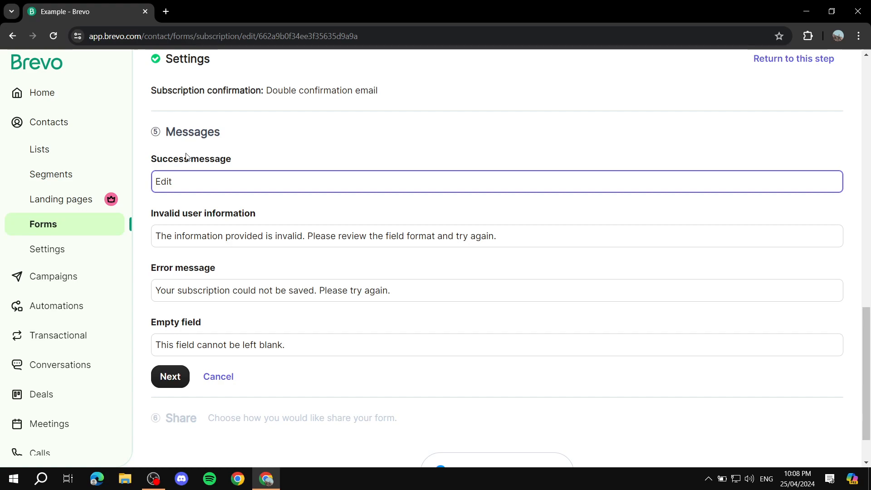
triple_click(249, 160)
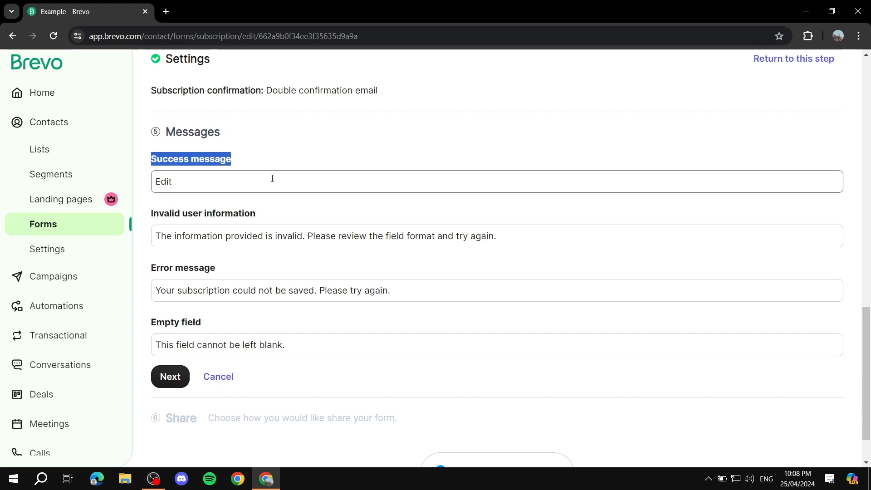
left_click(274, 219)
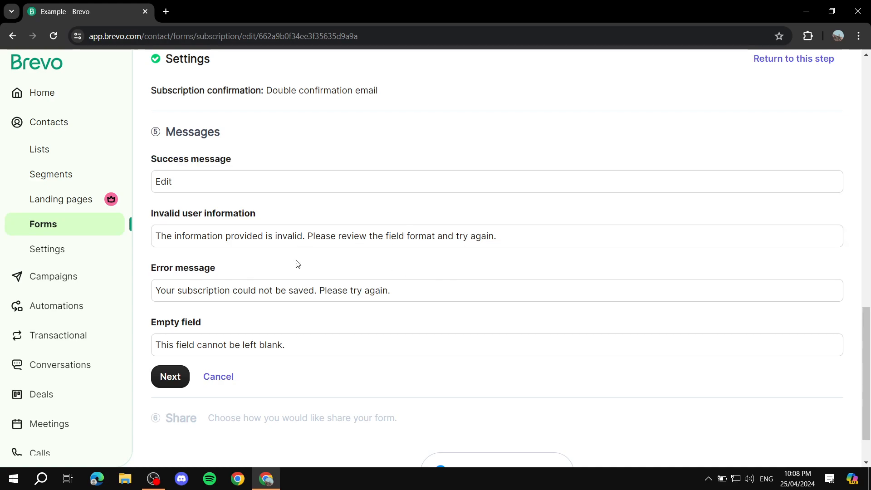
left_click_drag(154, 268, 247, 270)
left_click_drag(152, 323, 240, 315)
left_click(241, 315)
scroll(336, 253, "down", 1)
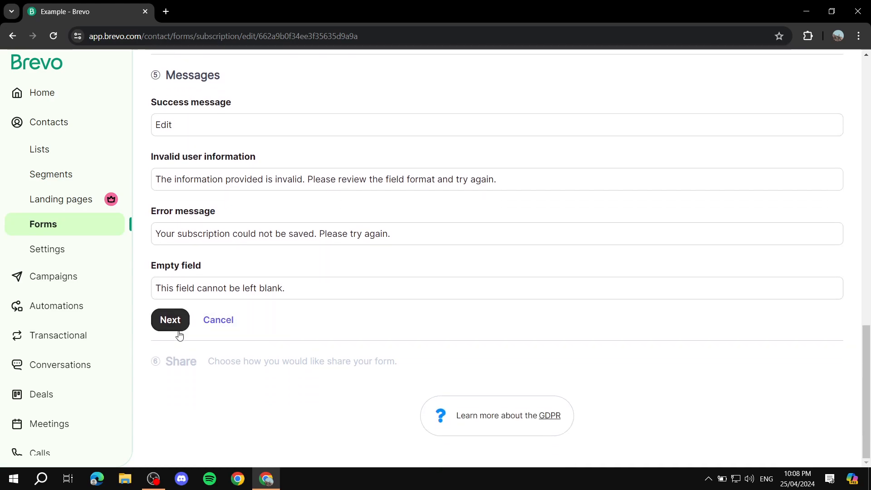
Step: Confirm the messages and view the quick-share link, QR code download and iframe embed code
left_click(175, 325)
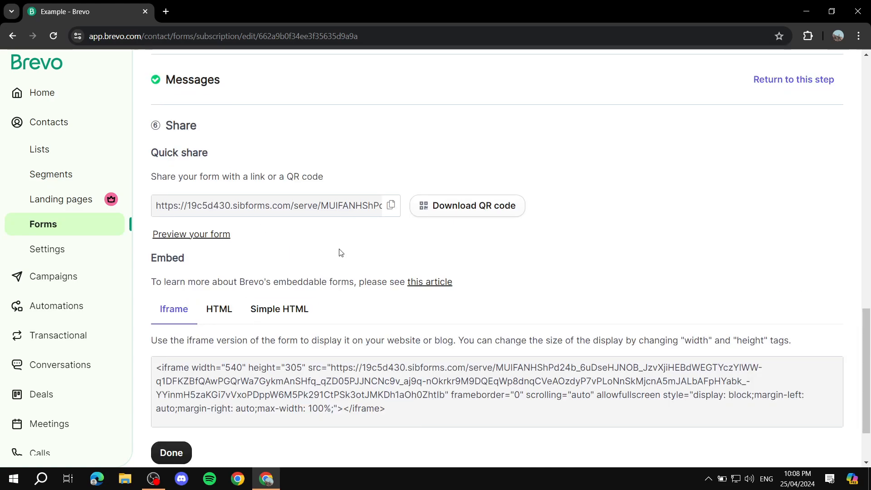
scroll(304, 255, "up", 10)
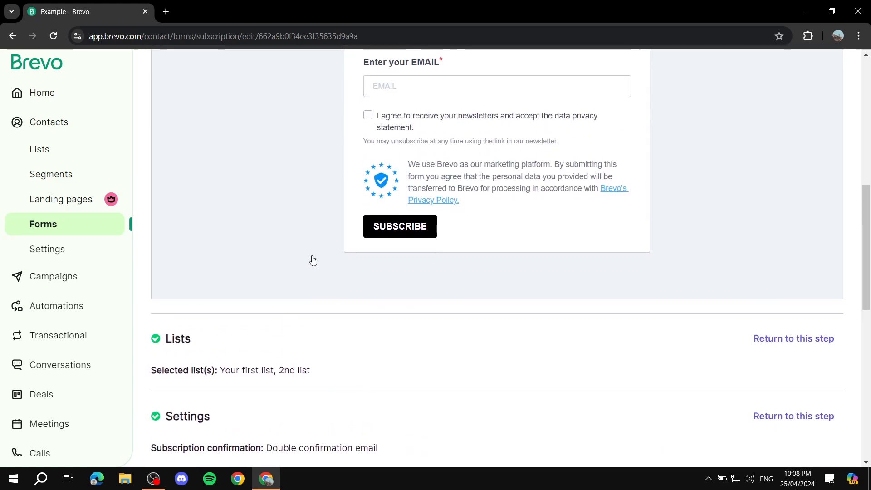
scroll(383, 220, "up", 1)
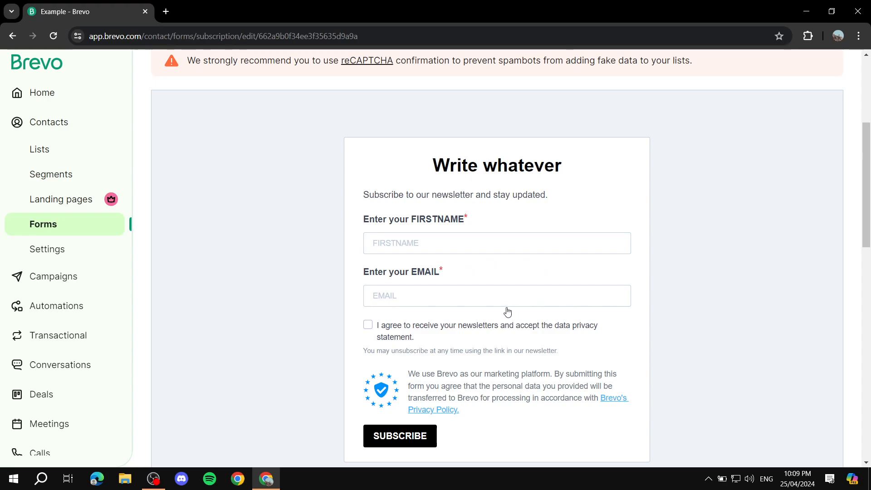
scroll(504, 301, "down", 2)
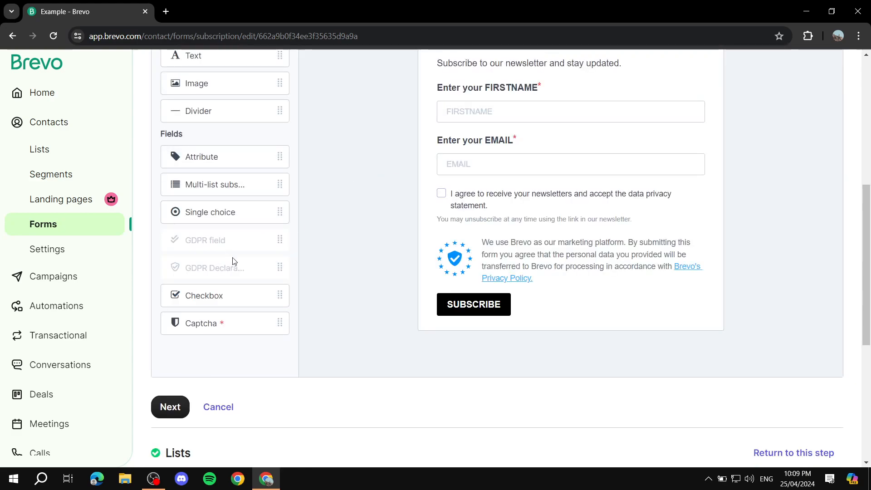
scroll(288, 281, "down", 6)
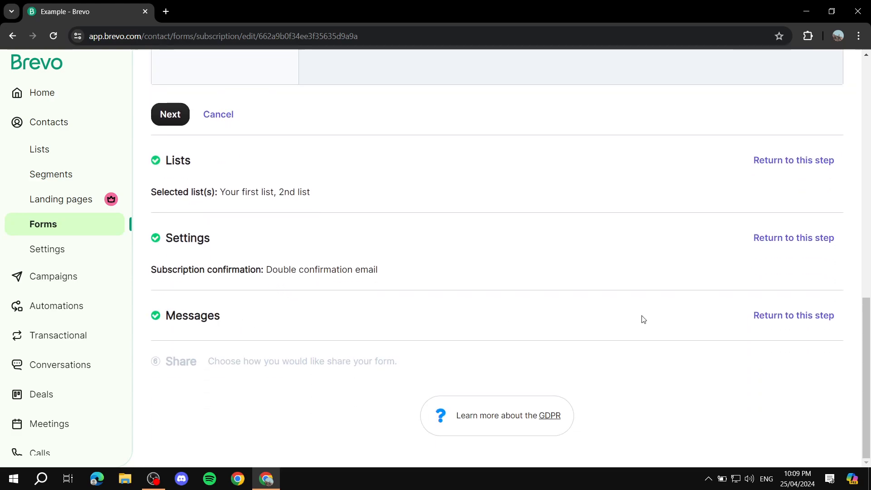
left_click(767, 315)
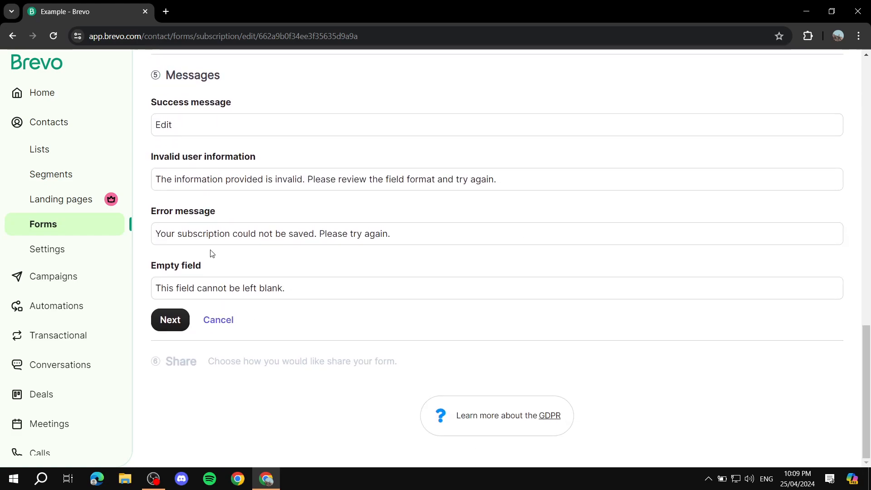
left_click(170, 320)
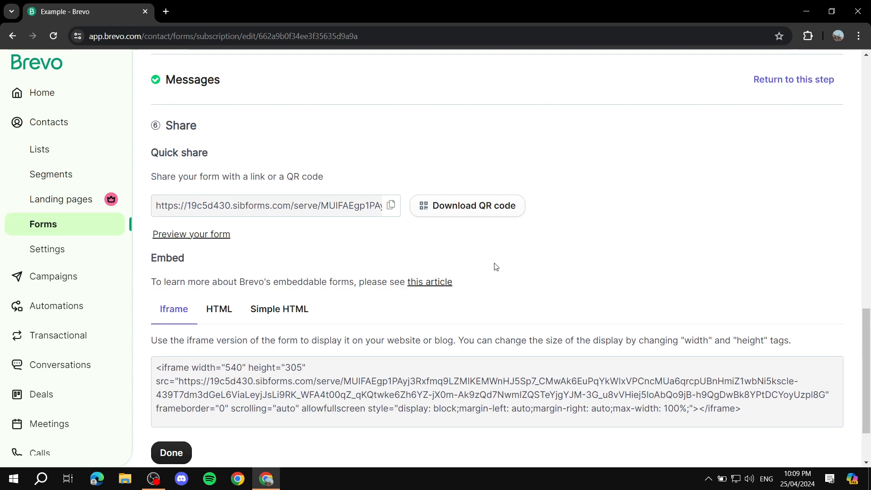
scroll(497, 267, "down", 2)
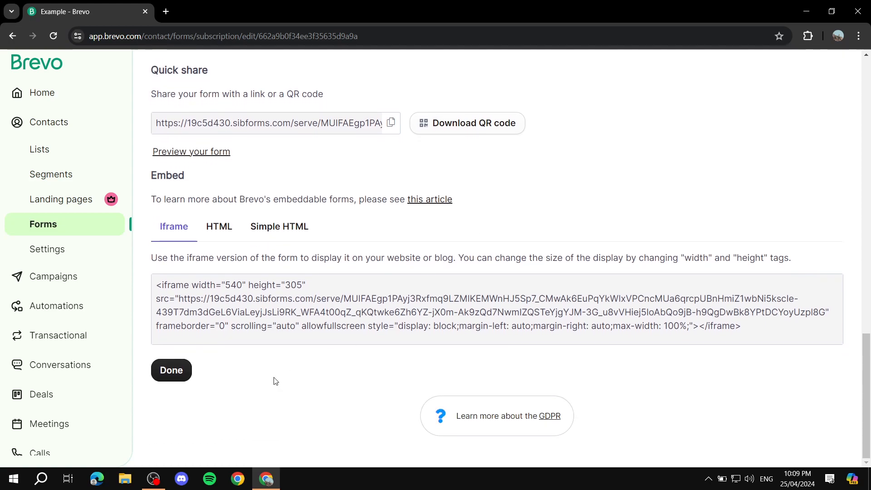
Step: Mark the Example form as done and return to the forms list
left_click(172, 370)
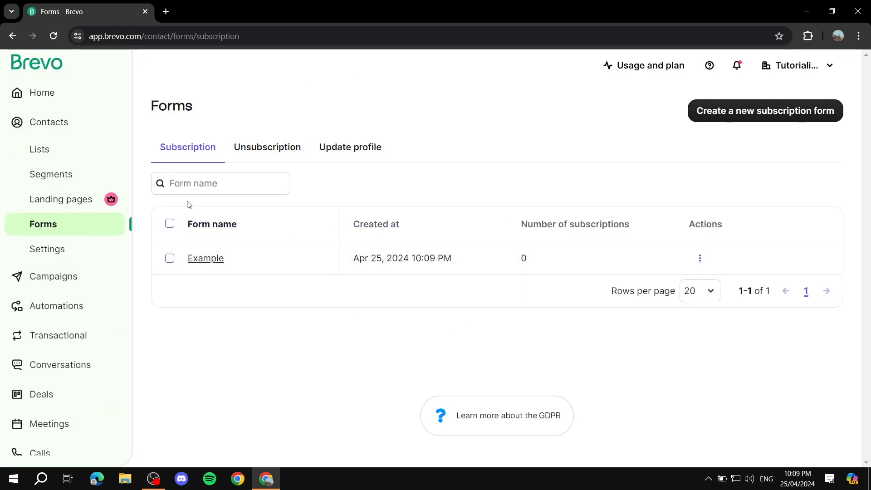
scroll(64, 267, "down", 1)
scroll(55, 308, "up", 1)
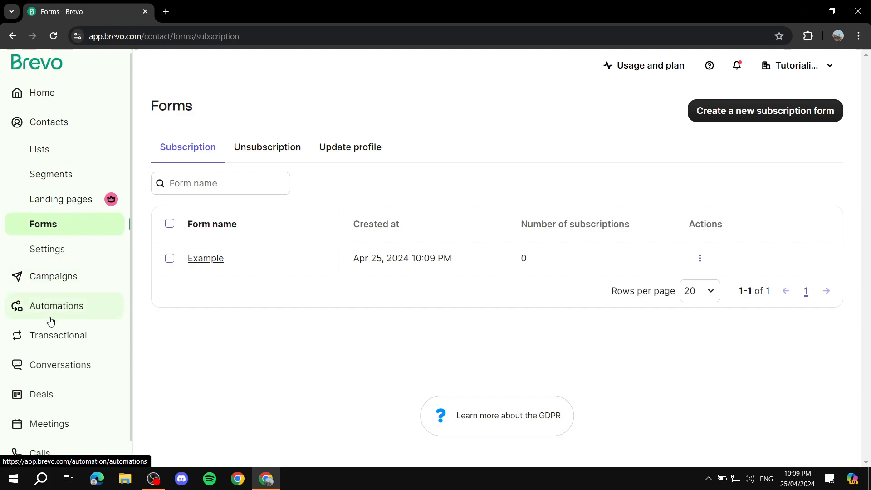
scroll(56, 347, "down", 1)
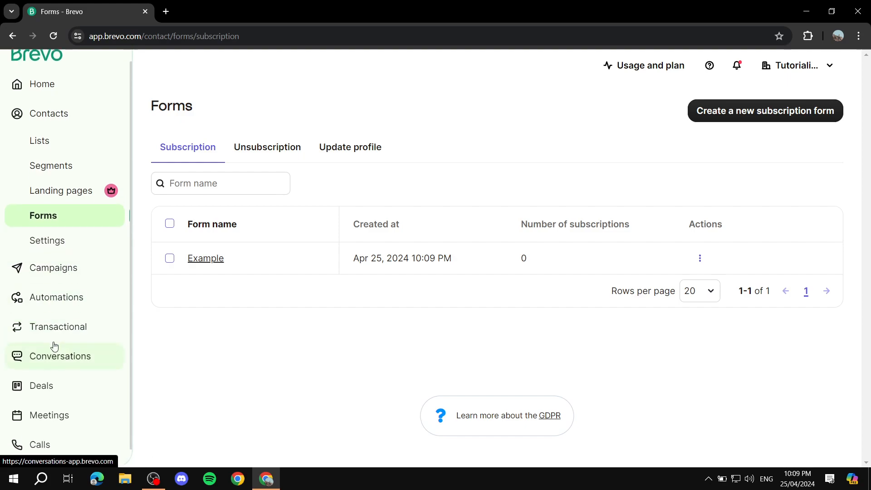
Step: Start a new regular Email campaign from the Campaigns dashboard
left_click(39, 270)
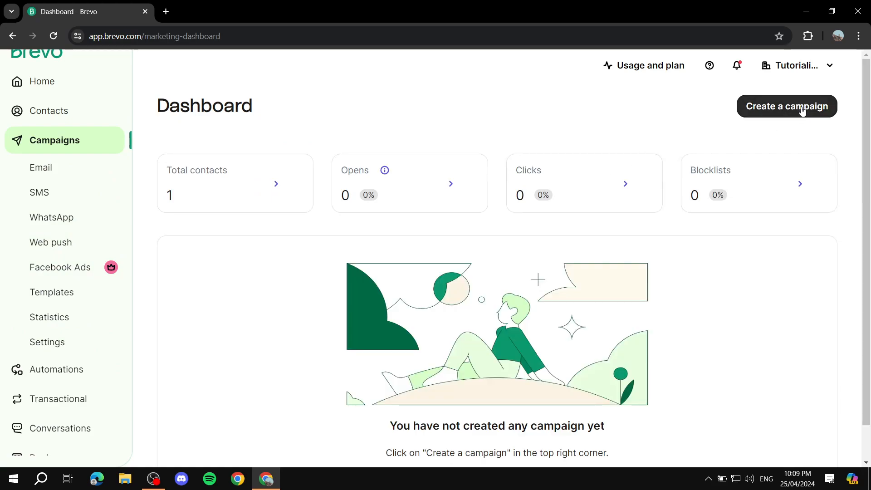
left_click(799, 108)
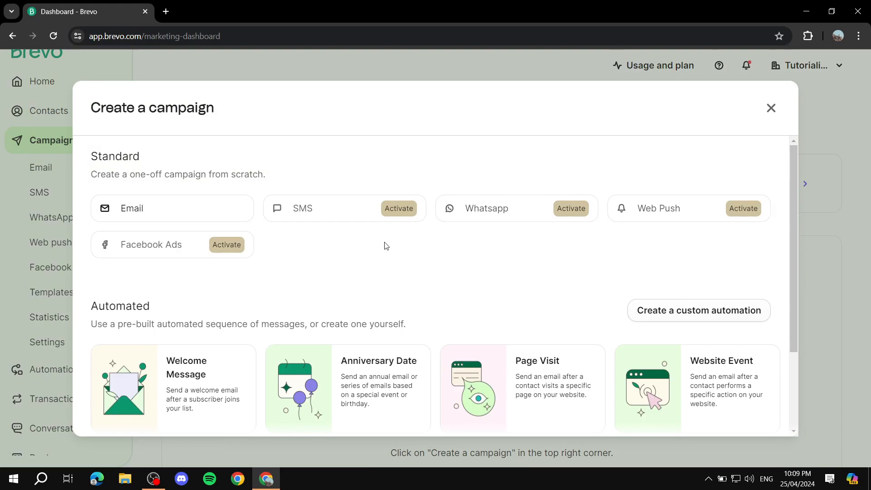
left_click(142, 207)
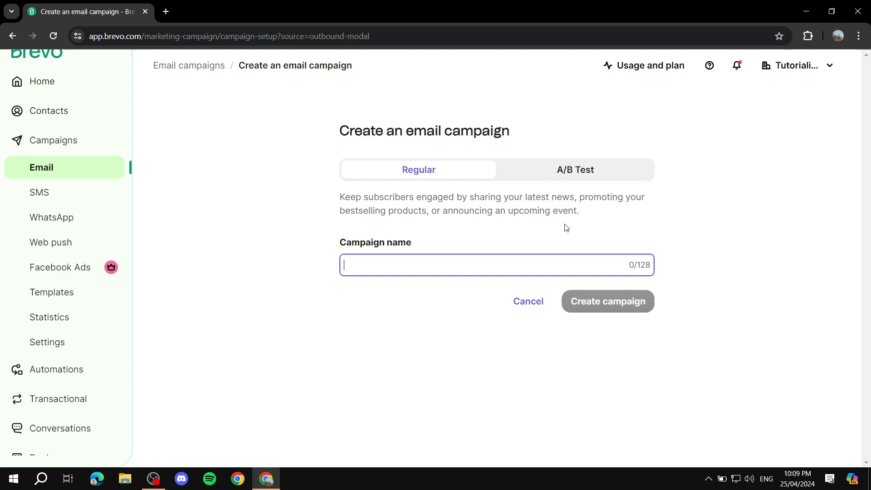
Step: Name the new campaign 'Whatever name' and create the draft
type("Whatever name")
left_click(595, 300)
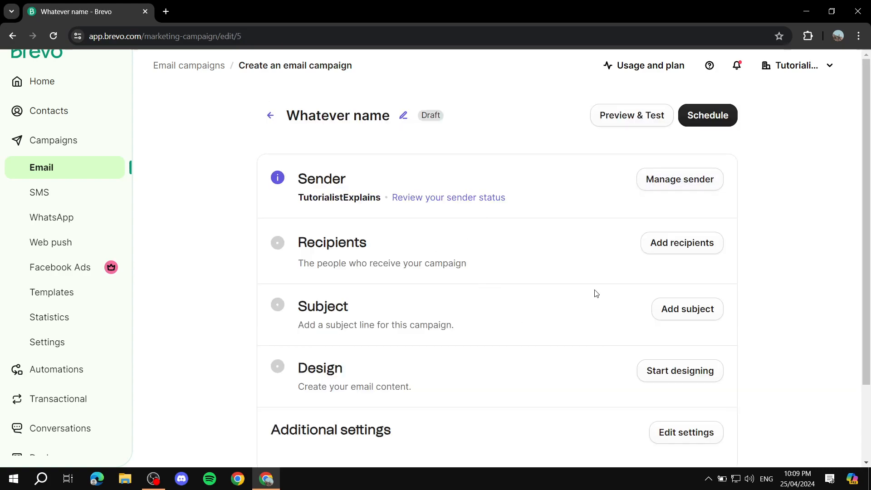
scroll(302, 186, "down", 1)
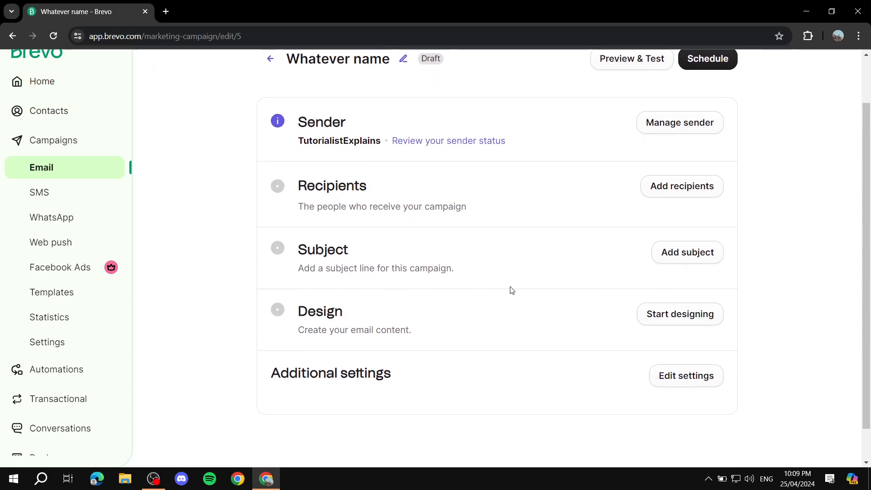
left_click_drag(295, 250, 381, 245)
left_click(383, 246)
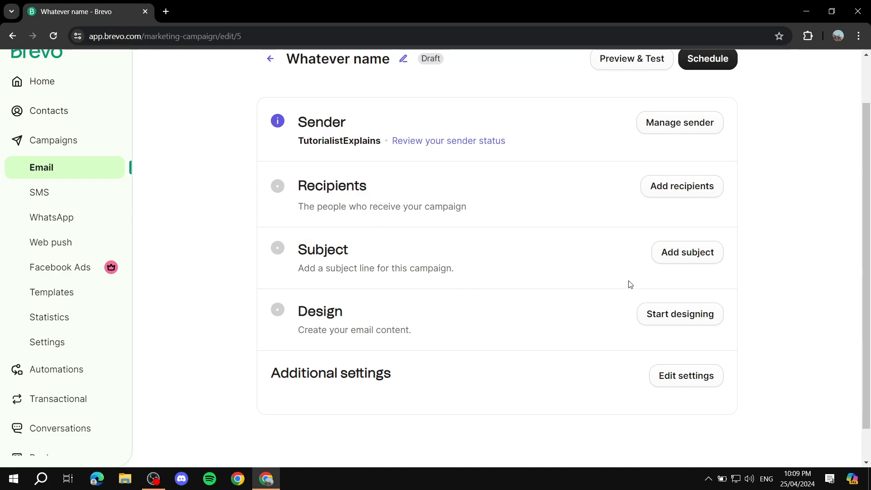
Step: Begin designing the email and browse the layout templates to the Register for an event card
left_click(684, 320)
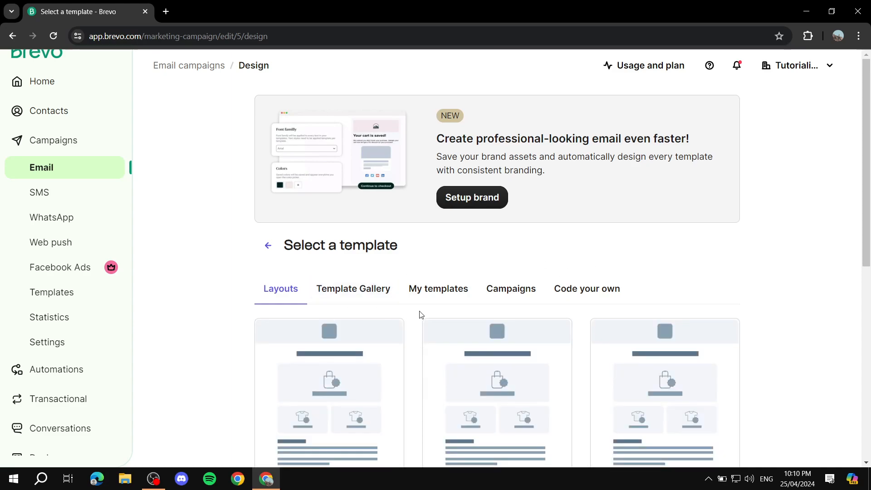
mouse_move(625, 334)
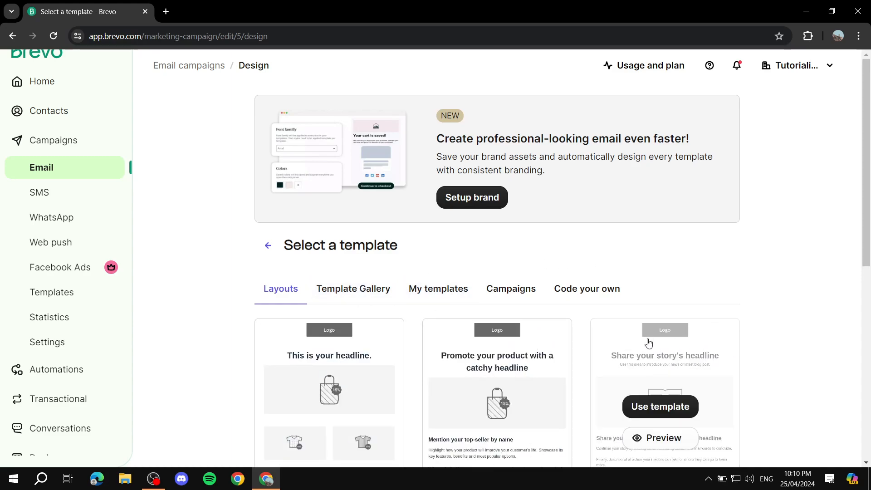
scroll(519, 313, "down", 3)
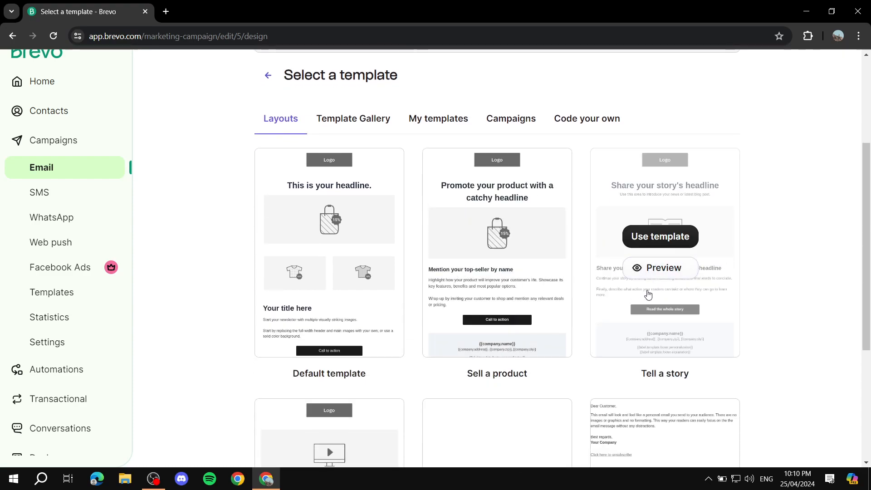
scroll(641, 295, "down", 3)
mouse_move(294, 293)
scroll(354, 292, "down", 2)
scroll(399, 285, "up", 2)
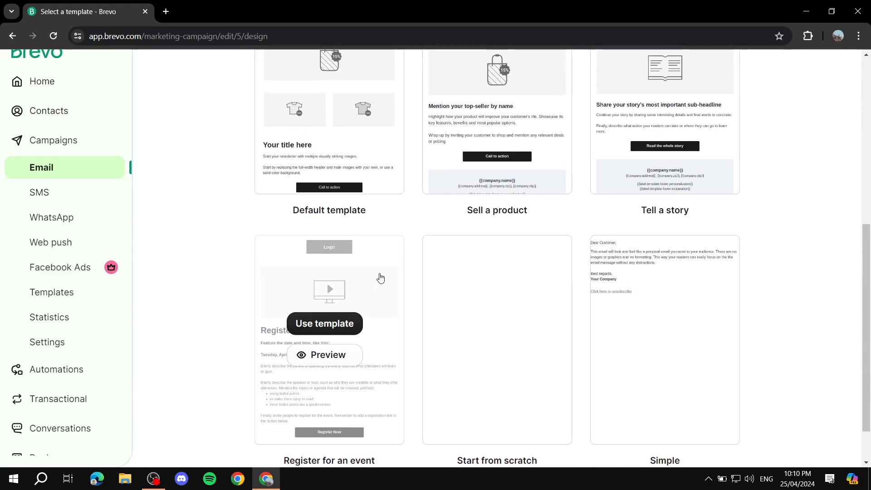
Step: Apply the Register for an event template and get past the editor tutorial and Sections popup
left_click(317, 326)
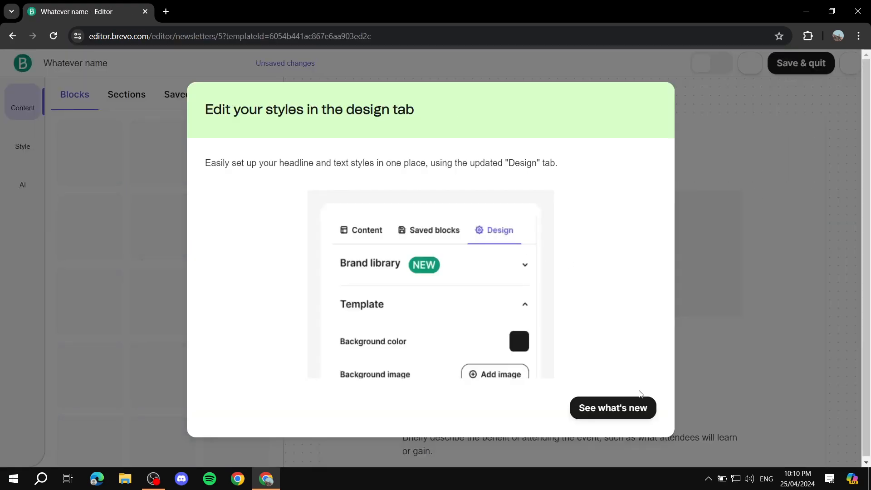
left_click(612, 410)
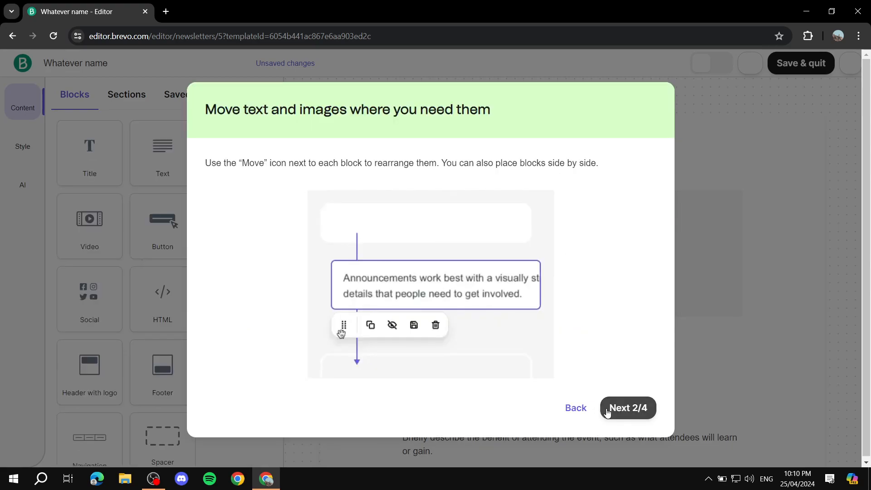
left_click(629, 407)
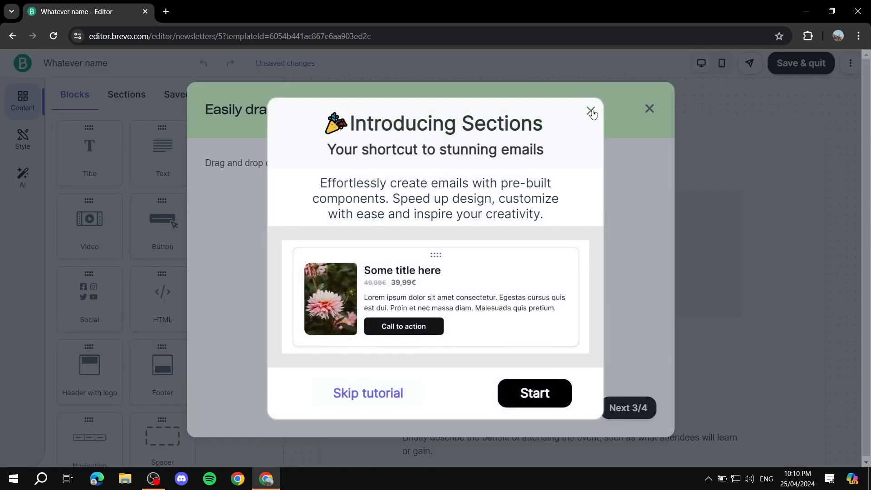
left_click(591, 112)
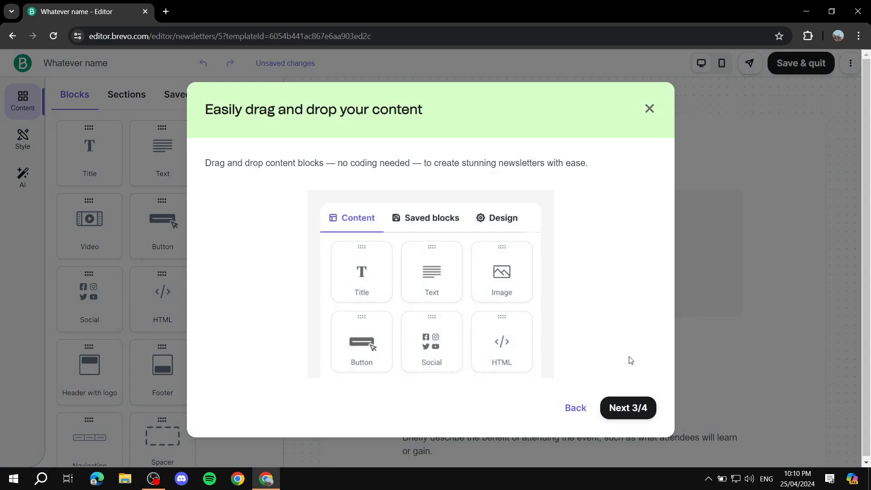
left_click(622, 407)
left_click(630, 408)
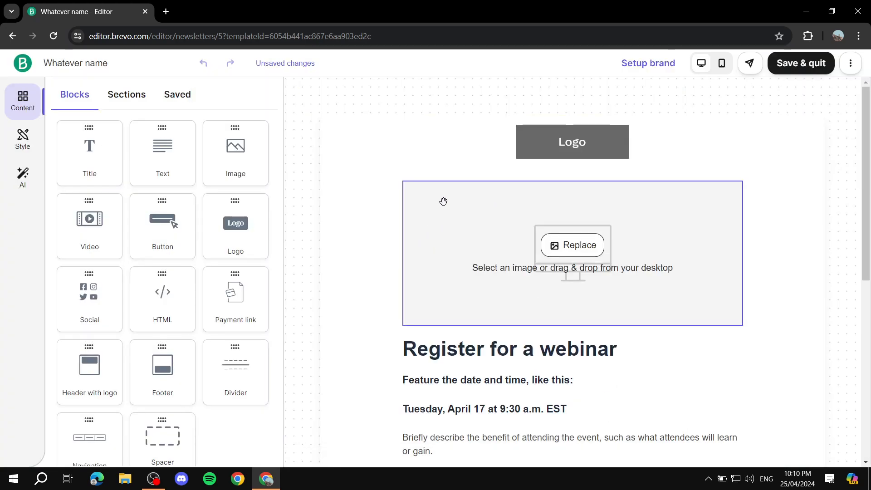
Step: Inspect the 'Register for a webinar' heading's text settings, then close them
left_click(615, 359)
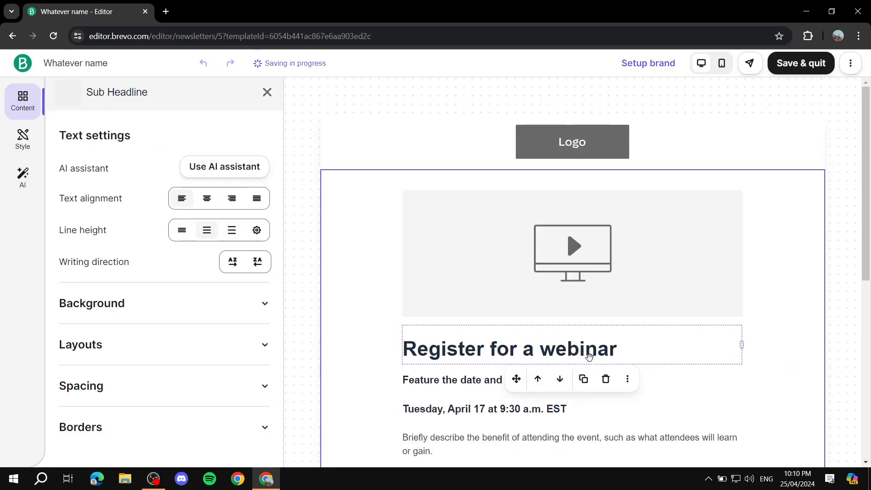
scroll(675, 360, "down", 4)
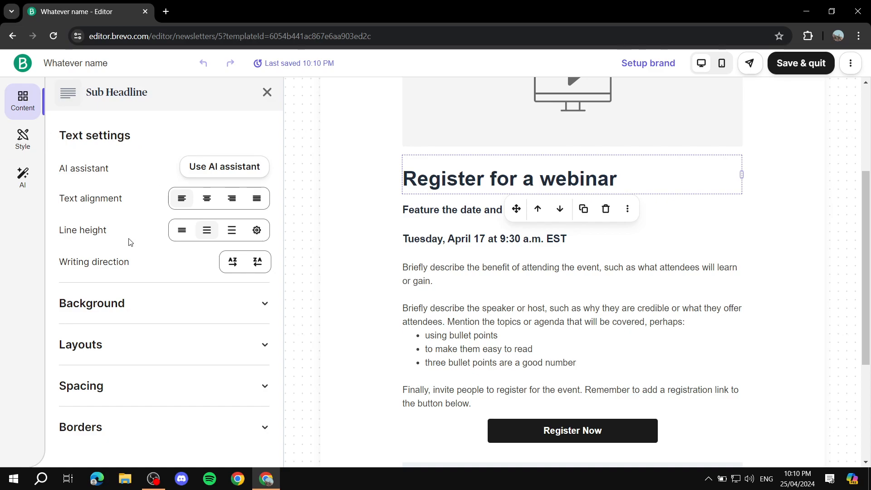
scroll(132, 242, "down", 1)
scroll(151, 282, "up", 1)
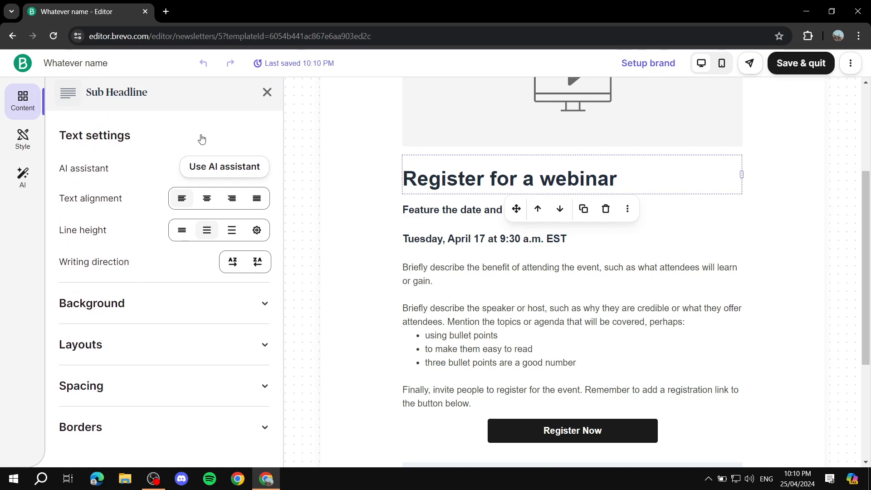
left_click(267, 92)
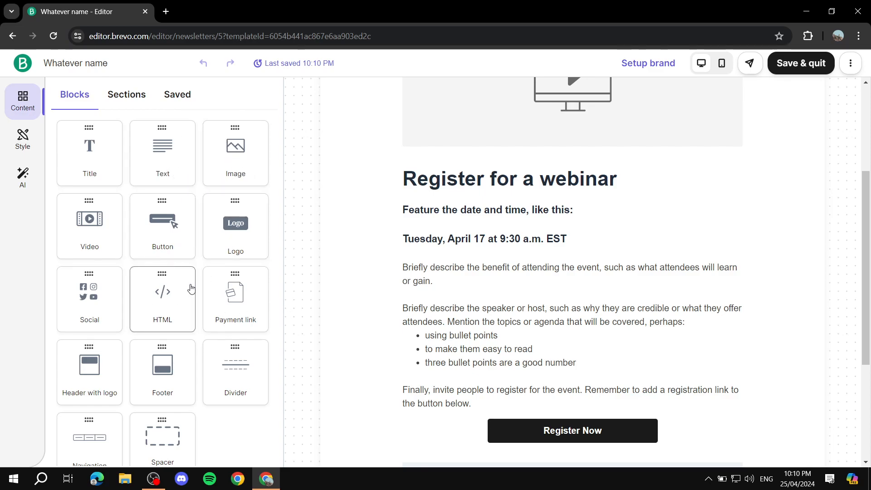
Step: Check the editor's extra options list, then go back to the campaign page
scroll(721, 123, "up", 4)
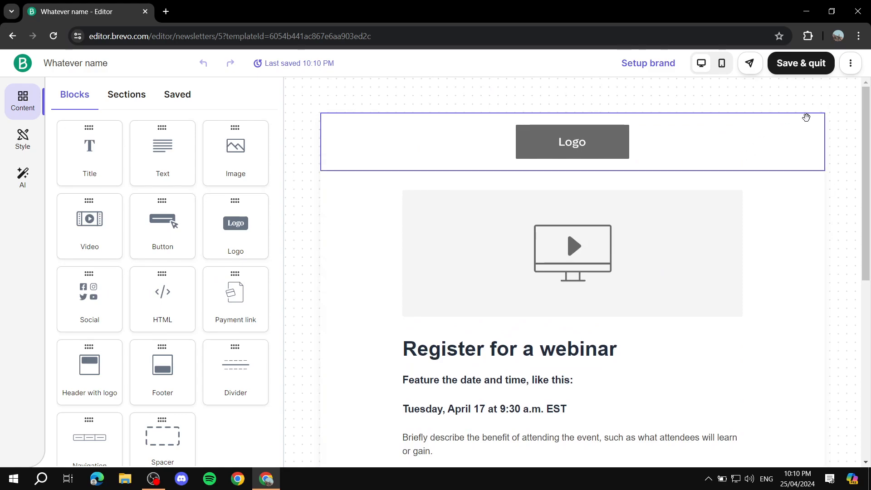
left_click(855, 64)
left_click(857, 65)
left_click(853, 64)
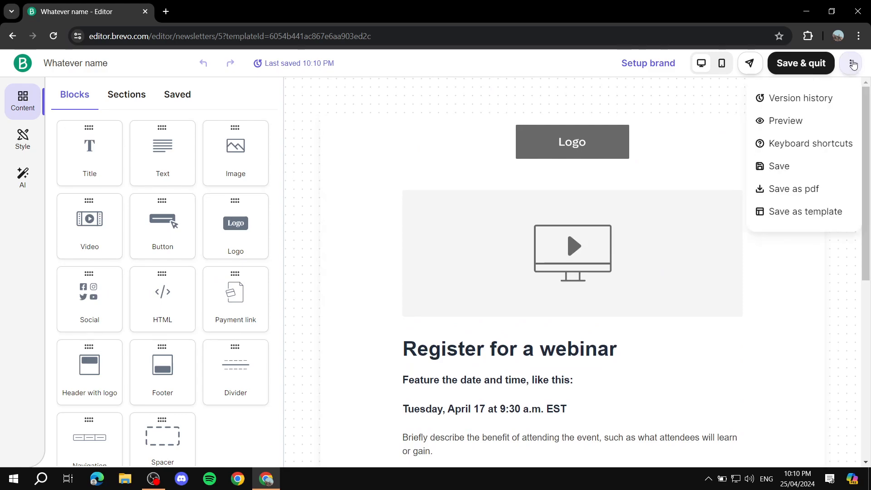
left_click(854, 64)
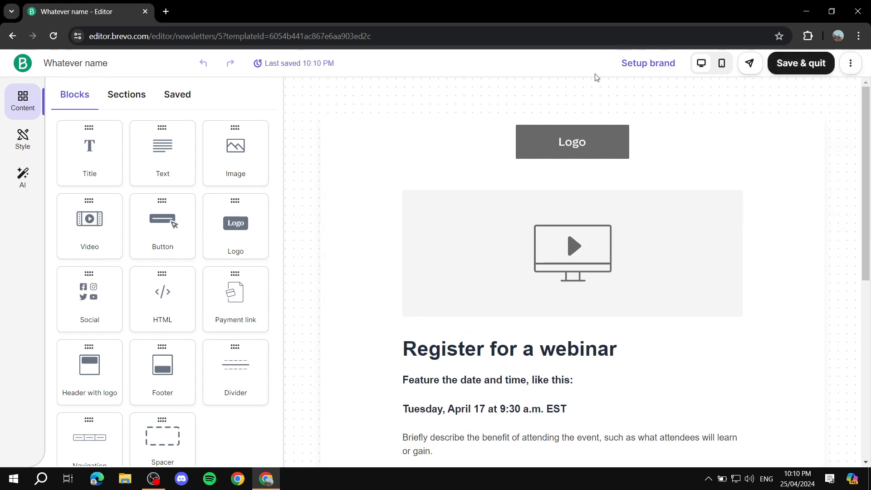
left_click(22, 65)
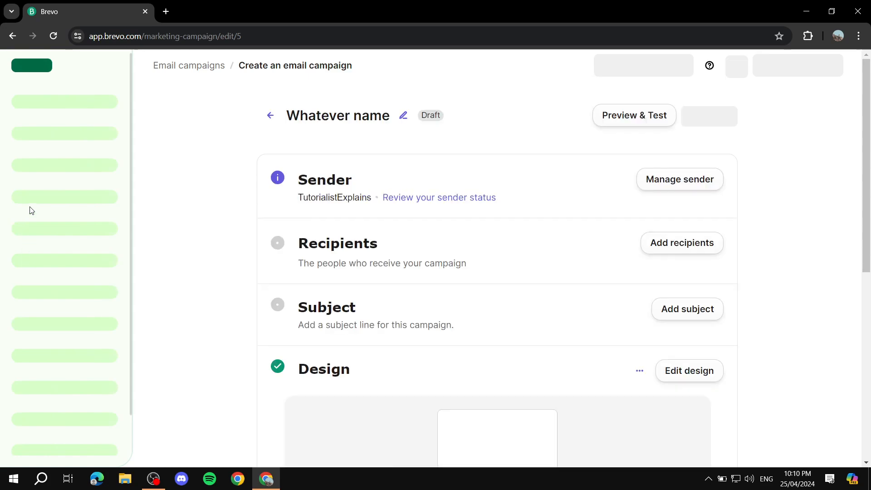
Step: Leave the completed campaign draft for the Automations section
scroll(46, 235, "down", 2)
scroll(45, 234, "up", 2)
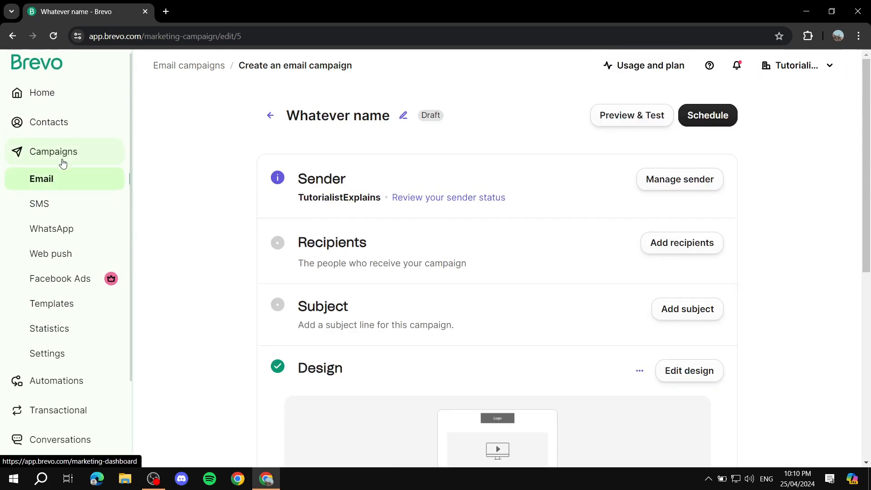
scroll(77, 244, "down", 2)
left_click(57, 297)
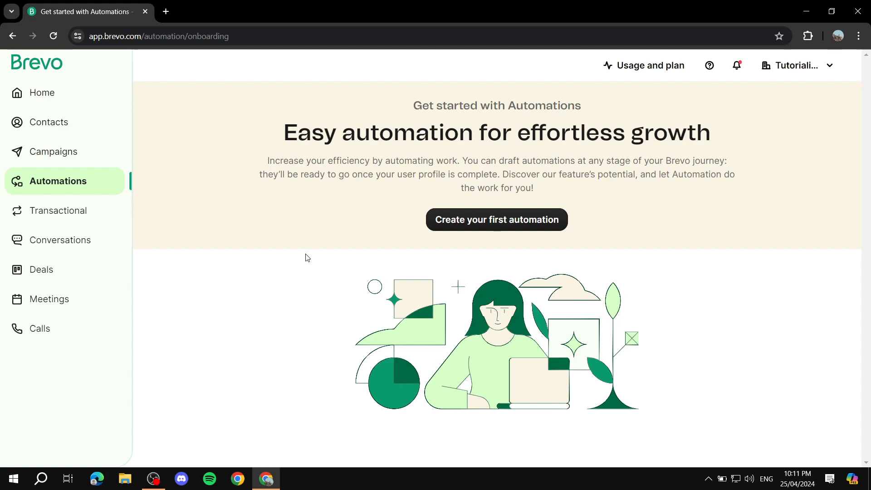
Step: Start a first automation, dismiss the loading notice, then return to Home via Email templates
left_click(512, 218)
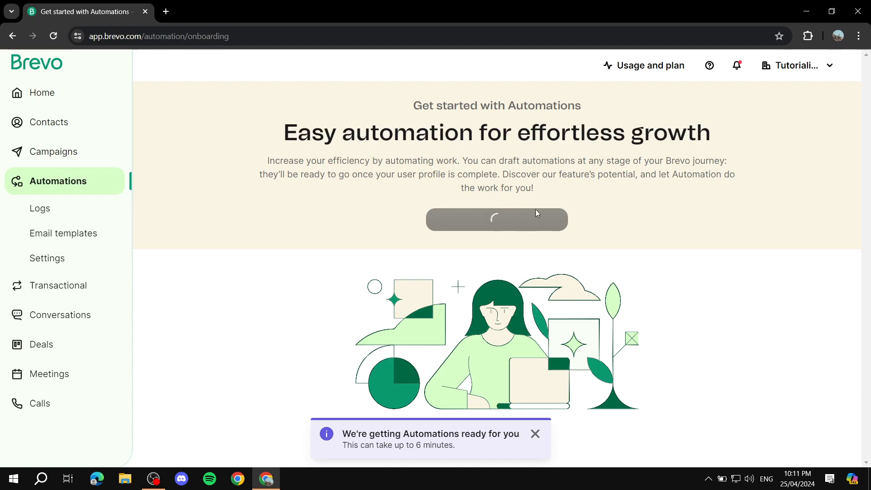
left_click(536, 434)
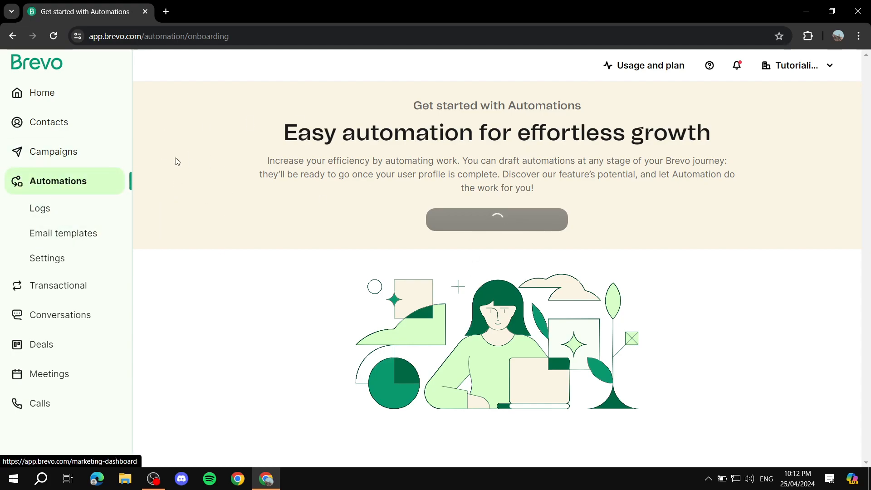
left_click(56, 235)
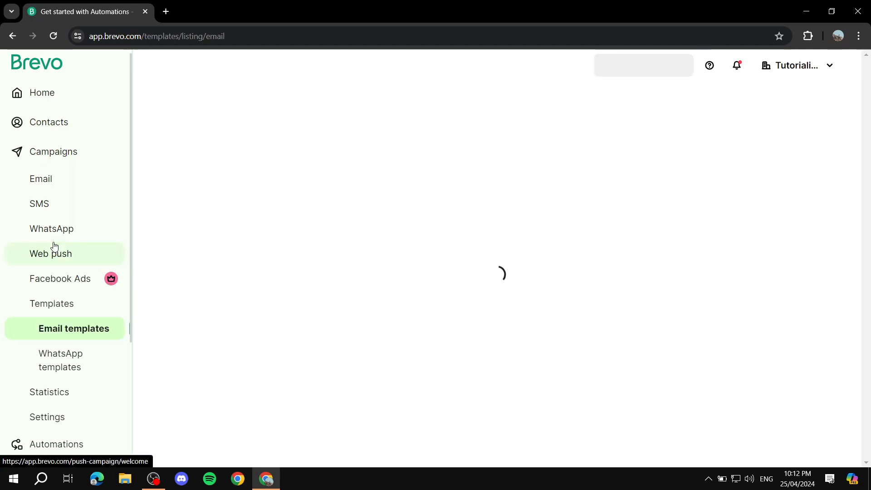
left_click(49, 93)
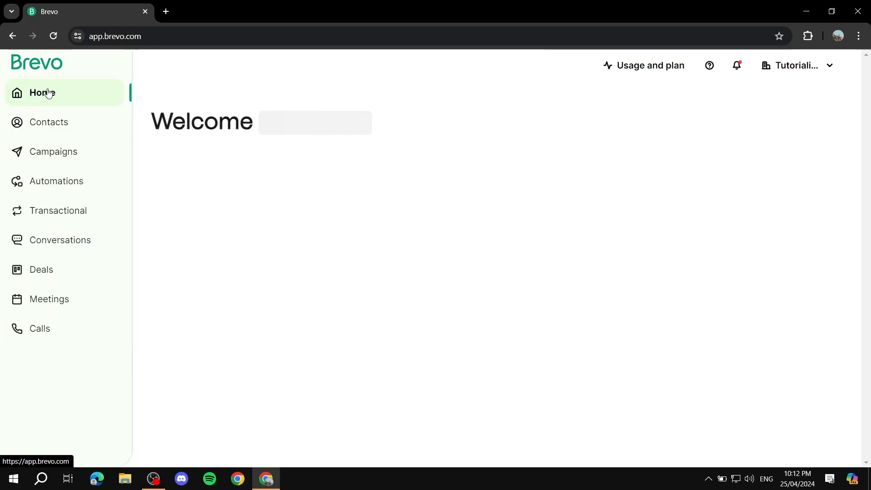